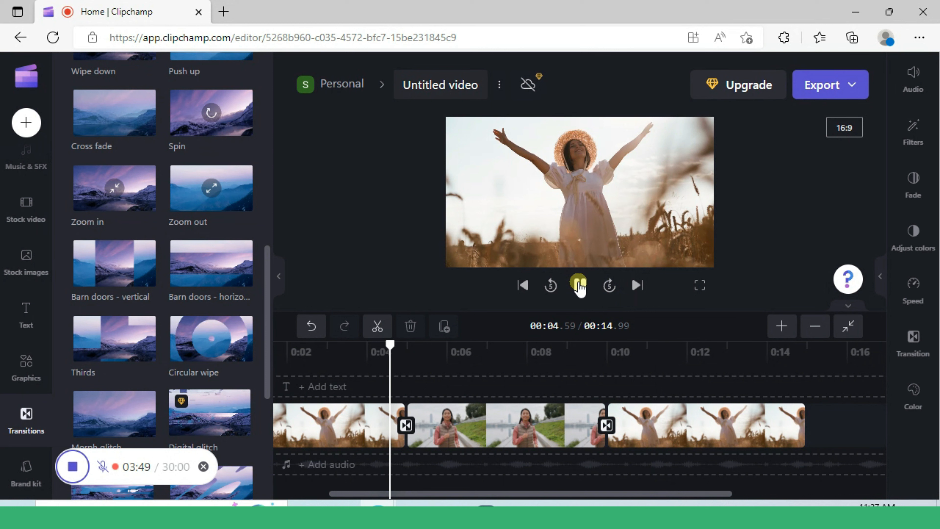
Play the video from the second clip past the transition into the third clip to preview it.
left_click(586, 376)
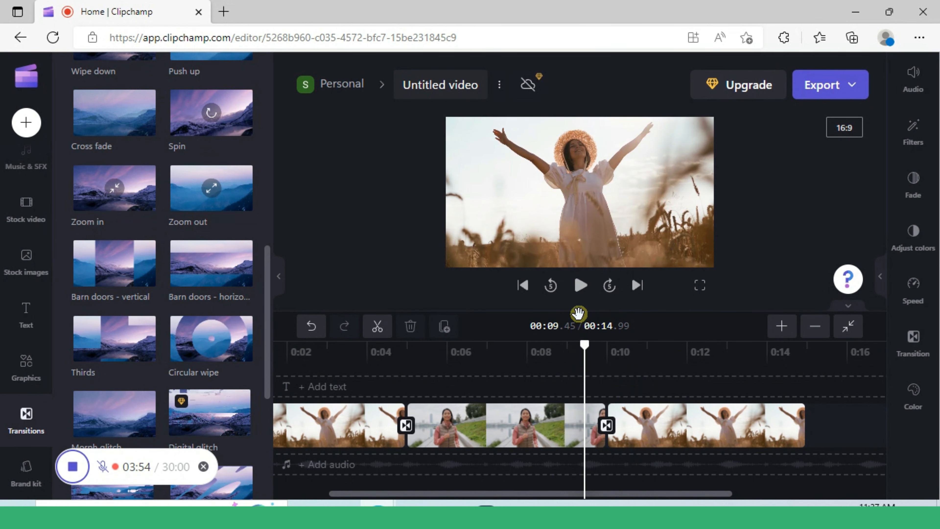
left_click(580, 285)
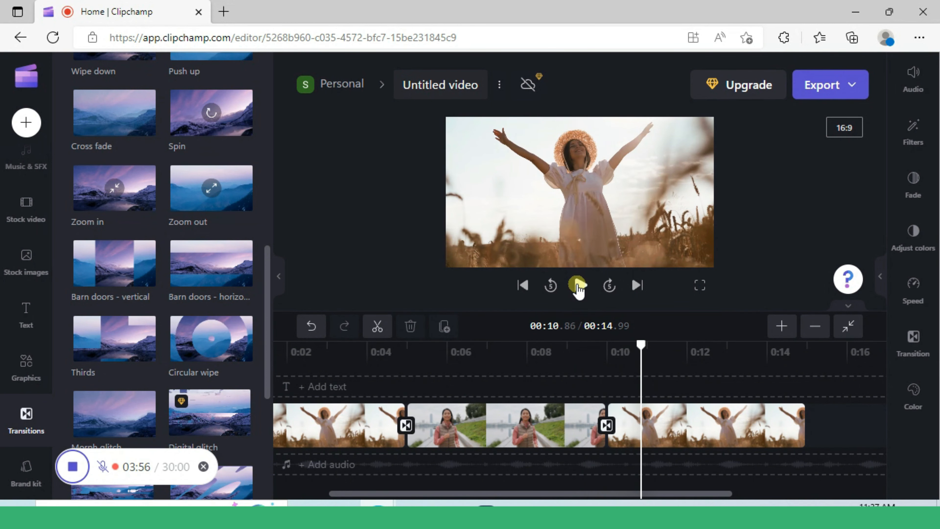
left_click(577, 286)
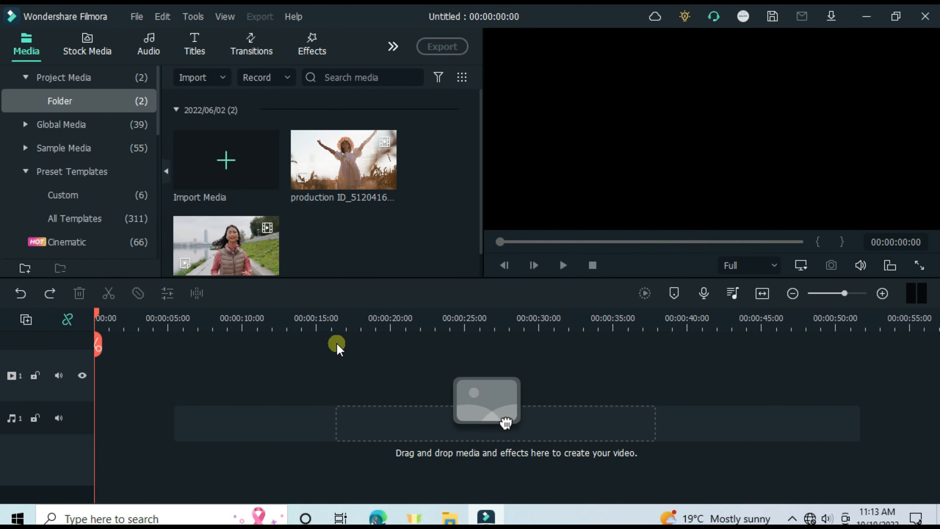
In Wondershare Filmora, add 3 video tracks and 1 audio track above Track 1 with the Track Manager.
left_click(21, 321)
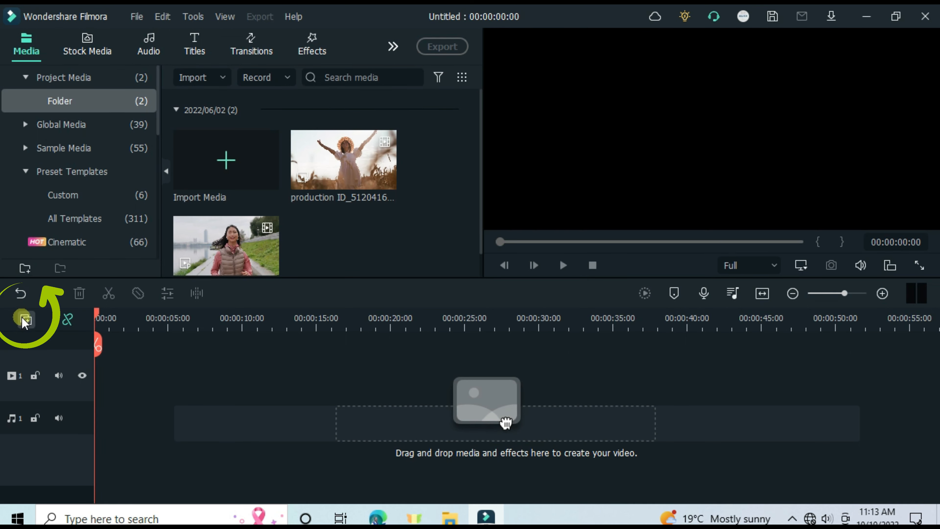
left_click(23, 320)
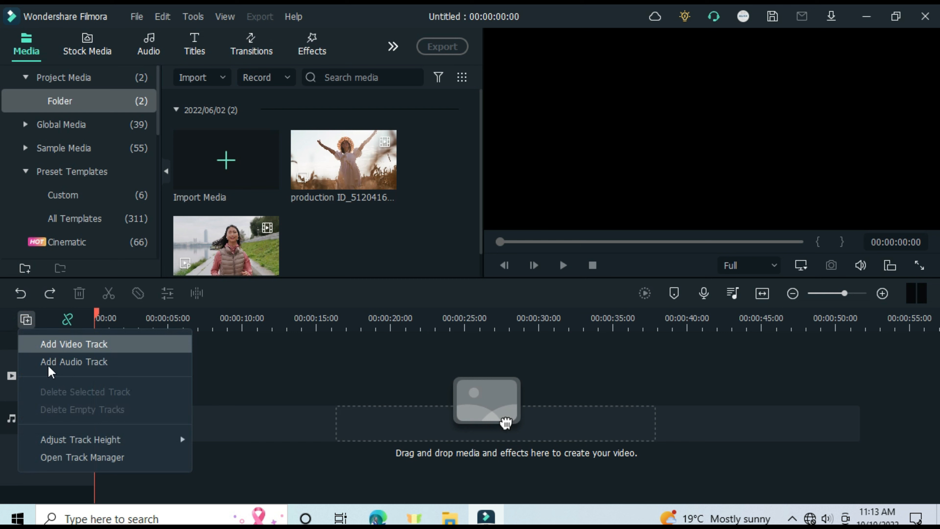
left_click(106, 457)
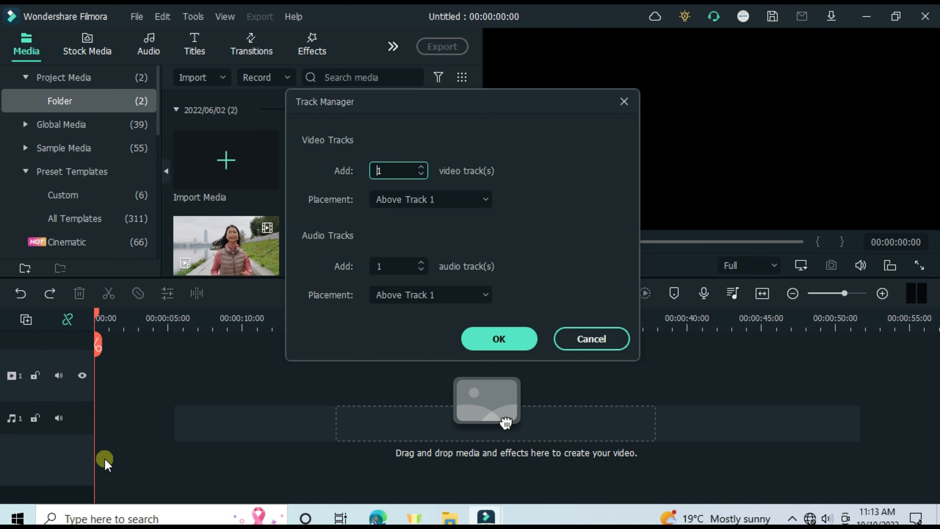
double_click(388, 169)
type("3")
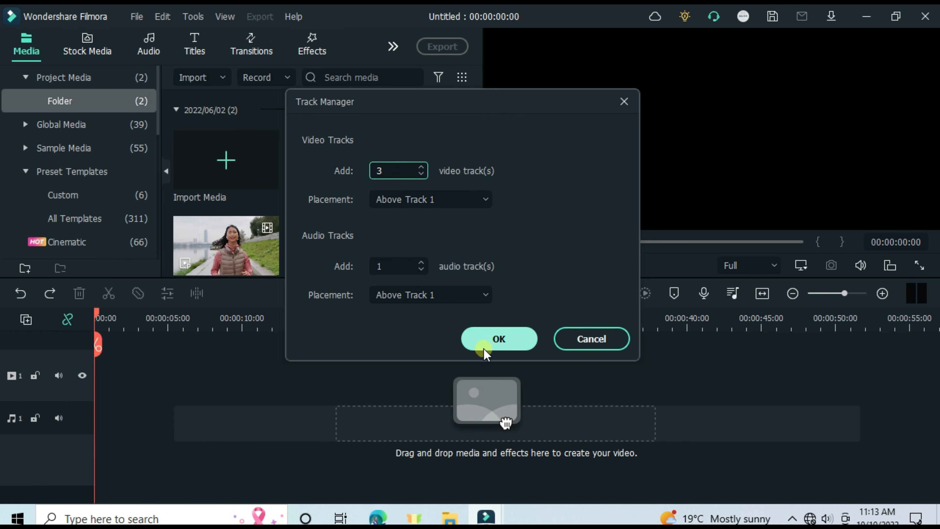
left_click(492, 341)
Place the jogging woman clip at the start of video track 2, followed directly by the wheat field clip.
left_click_drag(266, 258, 86, 409)
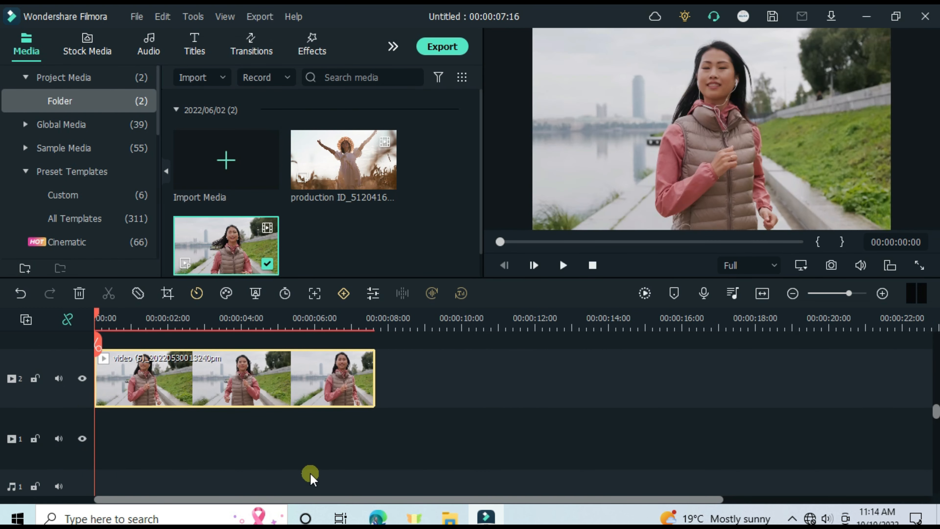
scroll(361, 359, "up", 2)
left_click(334, 175)
left_click_drag(334, 178, 381, 443)
left_click(395, 376)
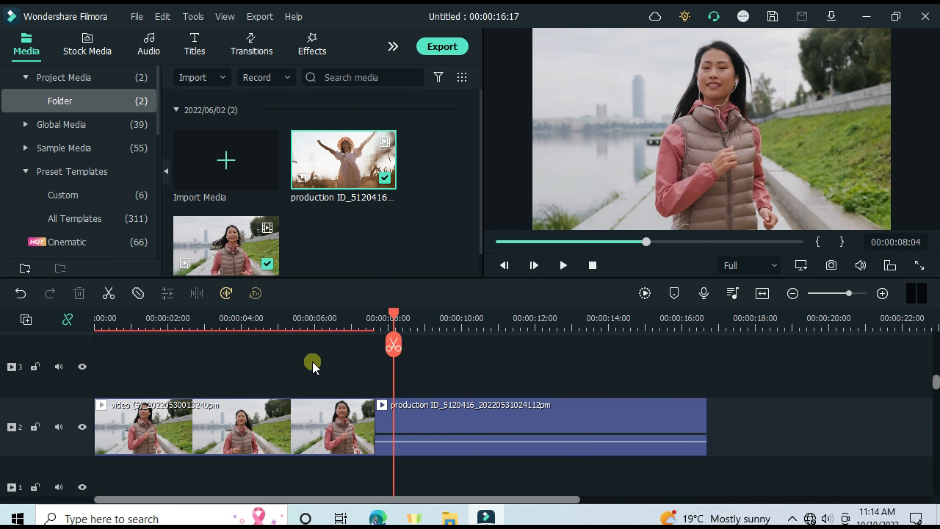
Move the jogging clip up to video track 3 so its end overlaps the start of the wheat field clip.
left_click(331, 431)
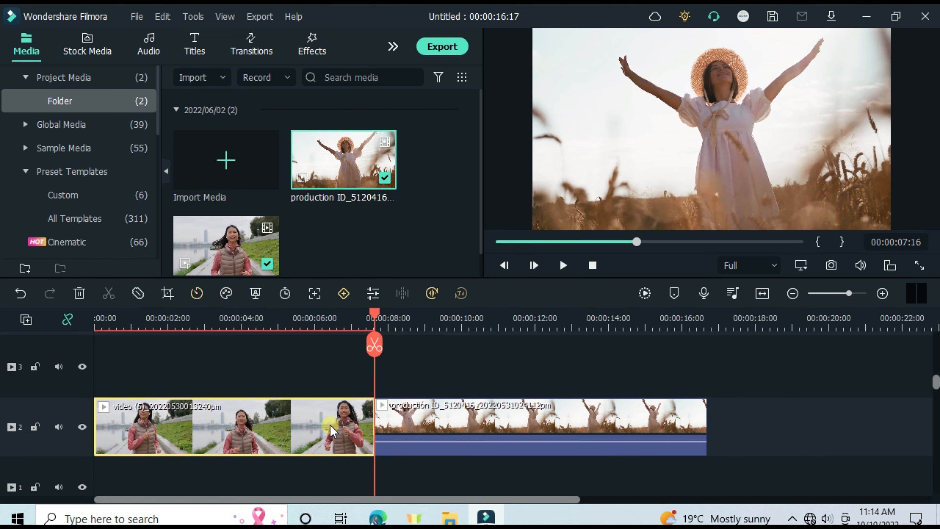
left_click_drag(330, 431, 408, 347)
scroll(408, 347, "up", 1)
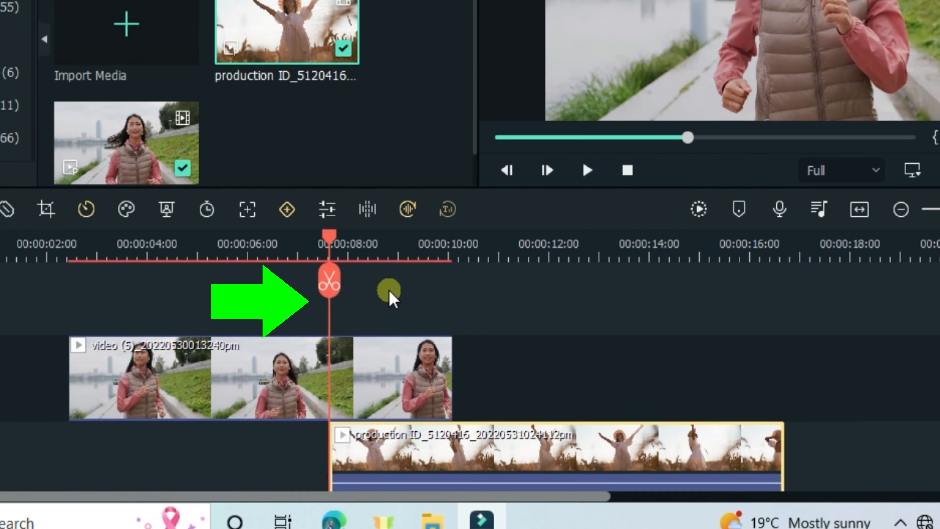
Split the jogging clip 12 frames after the start of the wheat field clip and delete the part after the cut.
key("Right")
key("Right")
key("Right")
key("Right")
key("Right")
key("Right")
key("Right")
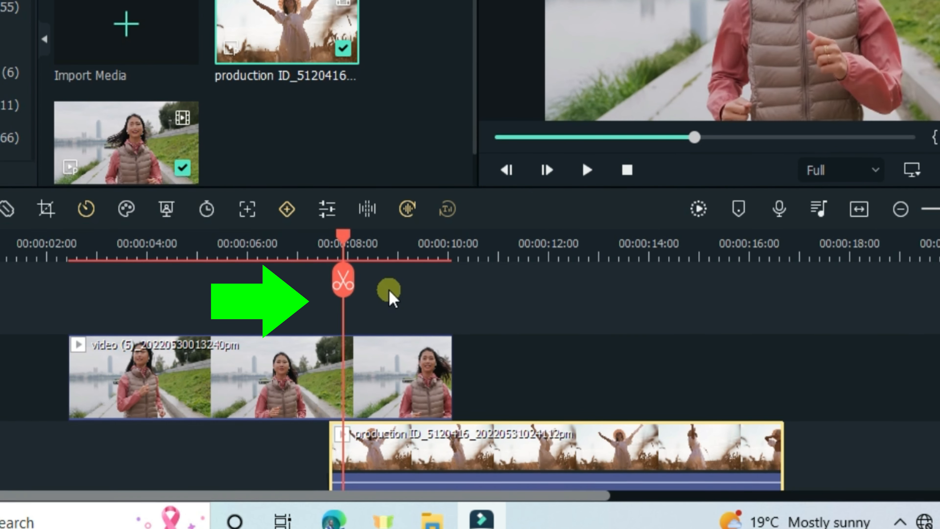
key("Right")
key("Right")
key("Right")
key("Right")
key("Right")
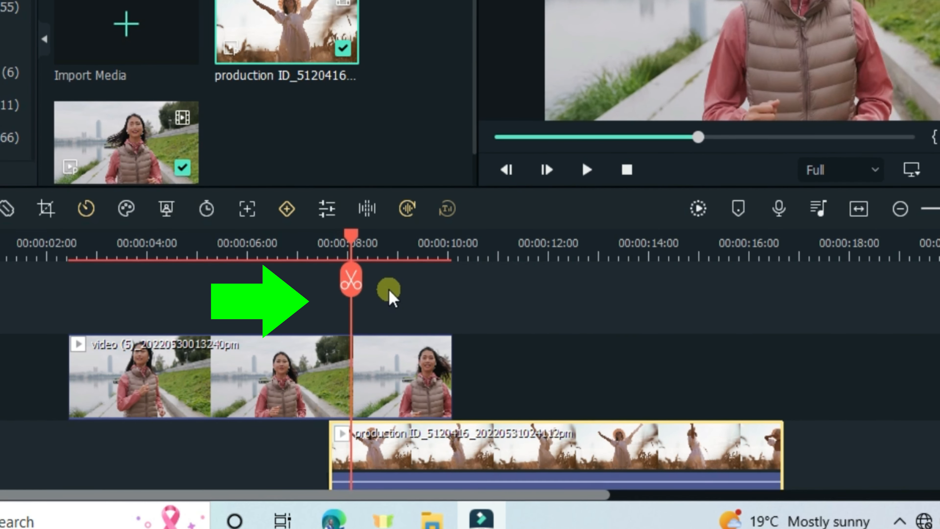
left_click(358, 284)
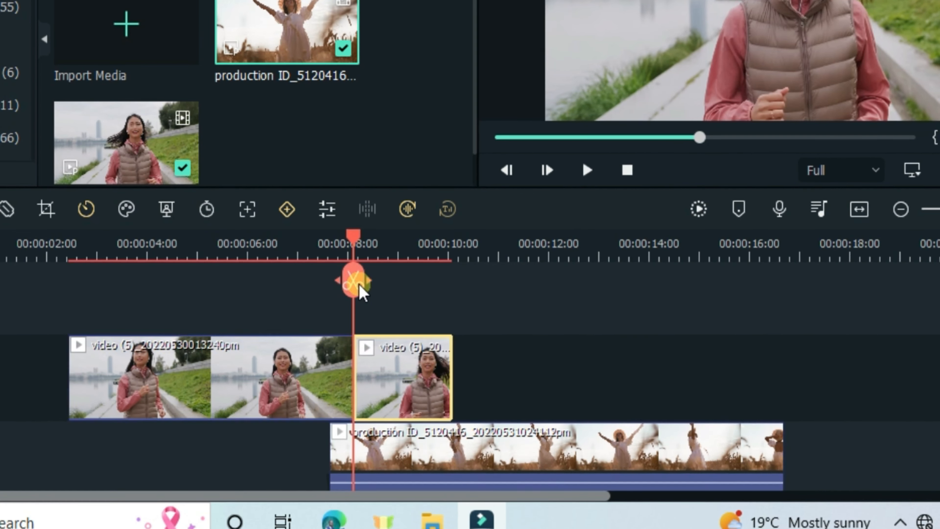
left_click(384, 361)
key("Delete")
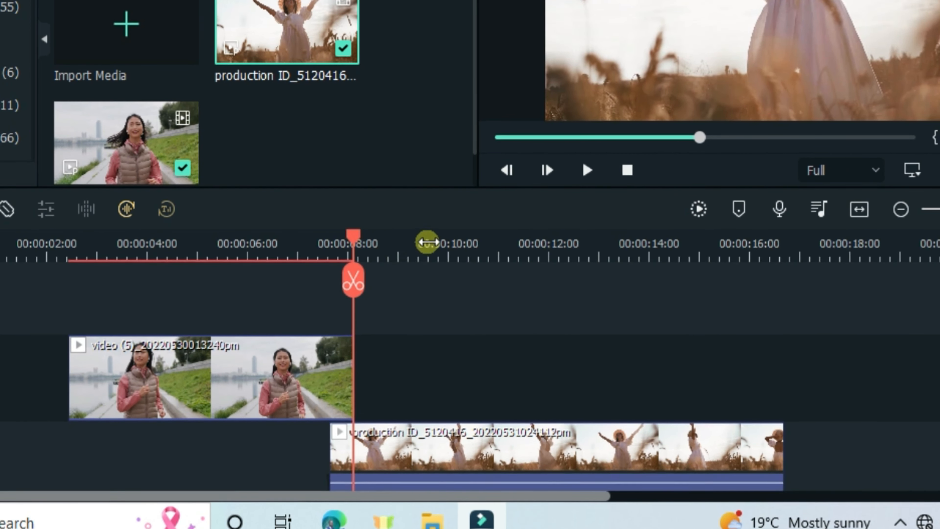
Split the jogging clip at 00:00:07:16, exactly where the wheat field clip starts.
left_click_drag(428, 242, 591, 287)
scroll(434, 388, "down", 3)
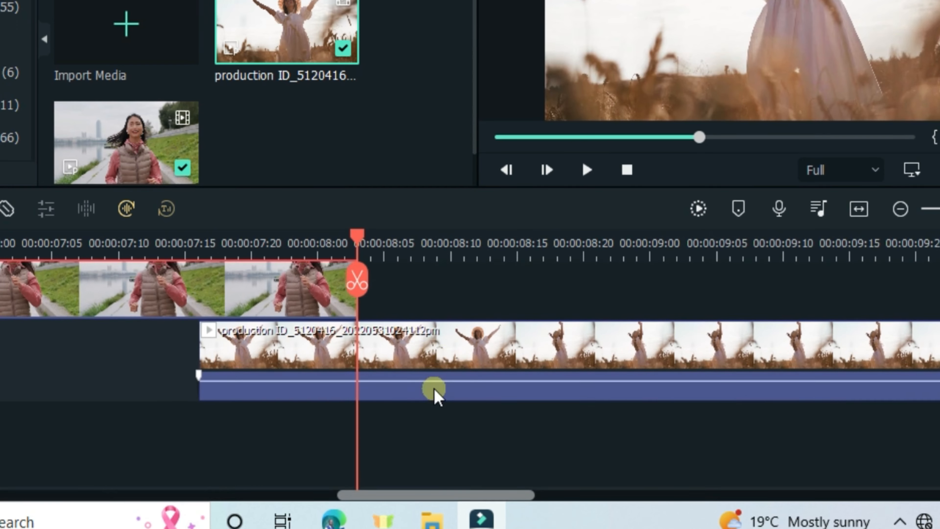
scroll(434, 388, "up", 2)
left_click(208, 256)
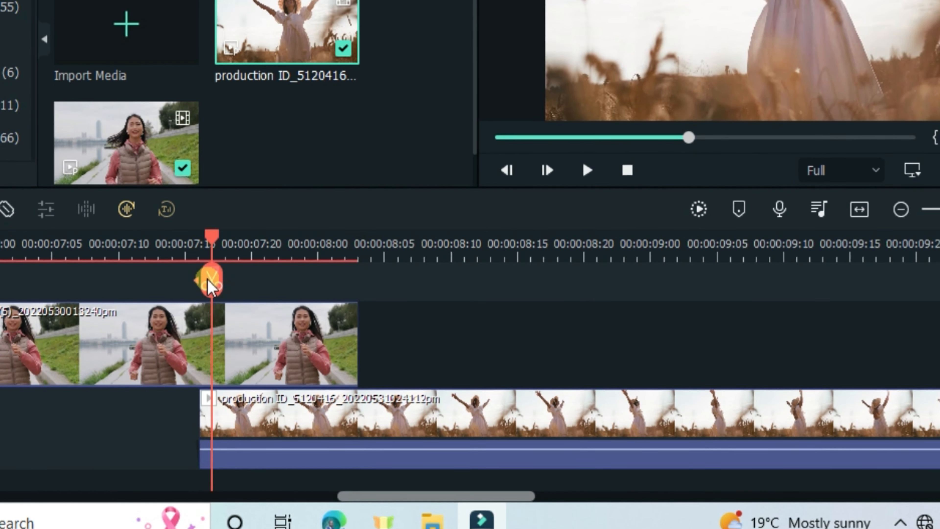
left_click_drag(208, 287, 204, 290)
left_click(262, 342)
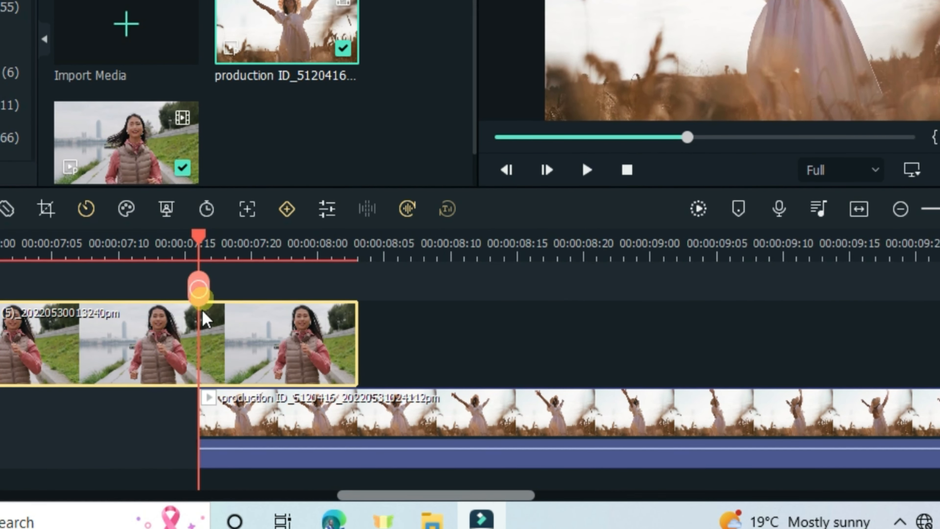
left_click(200, 298)
Crop the short overlapping jogging piece to the left half of its frame, using a custom ratio of 1920 x 2160.
scroll(259, 378, "up", 1)
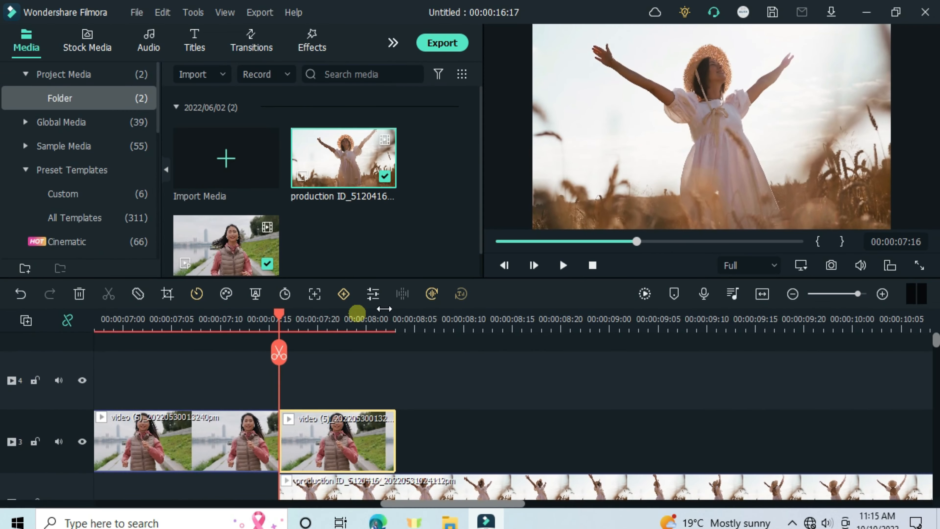
scroll(388, 312, "up", 5)
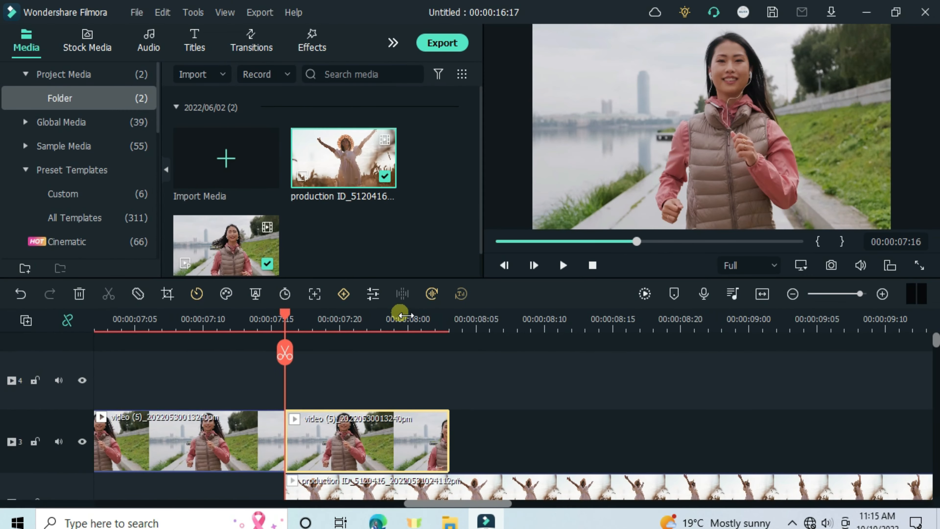
double_click(425, 466)
right_click(425, 435)
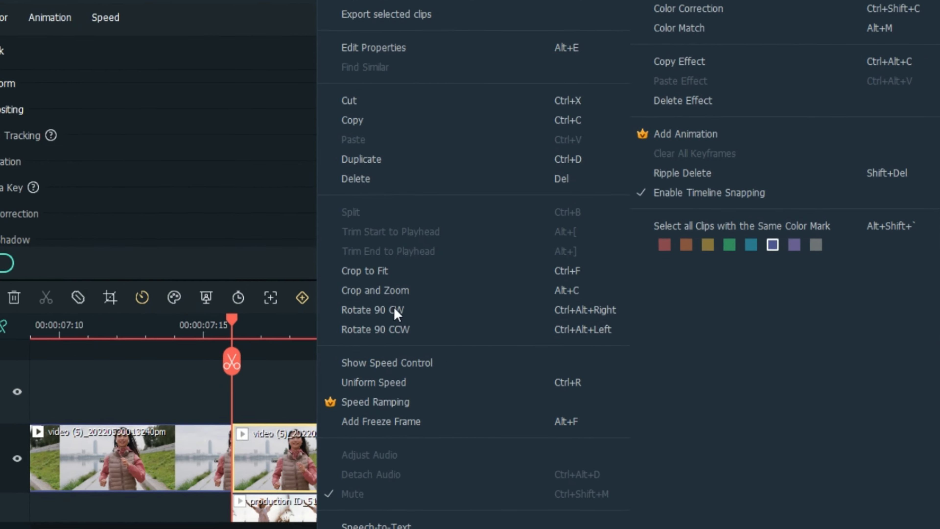
left_click(380, 292)
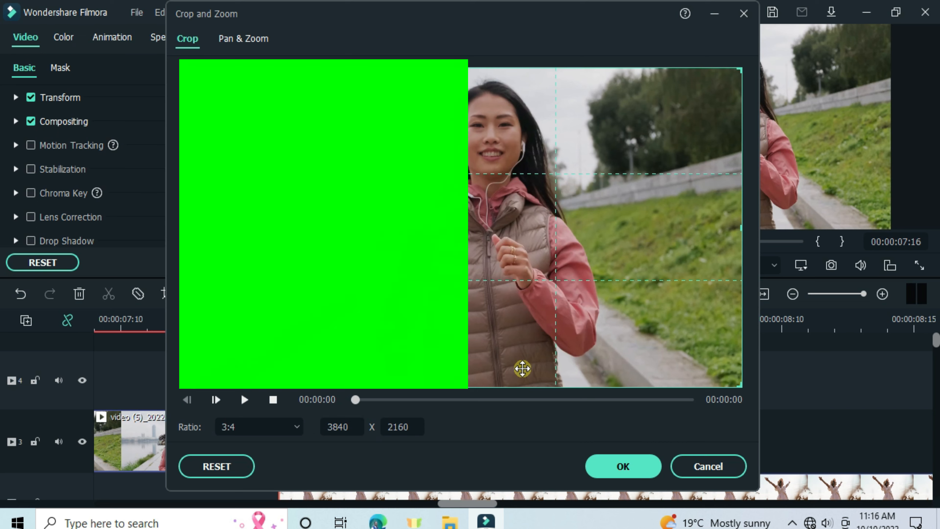
left_click(255, 426)
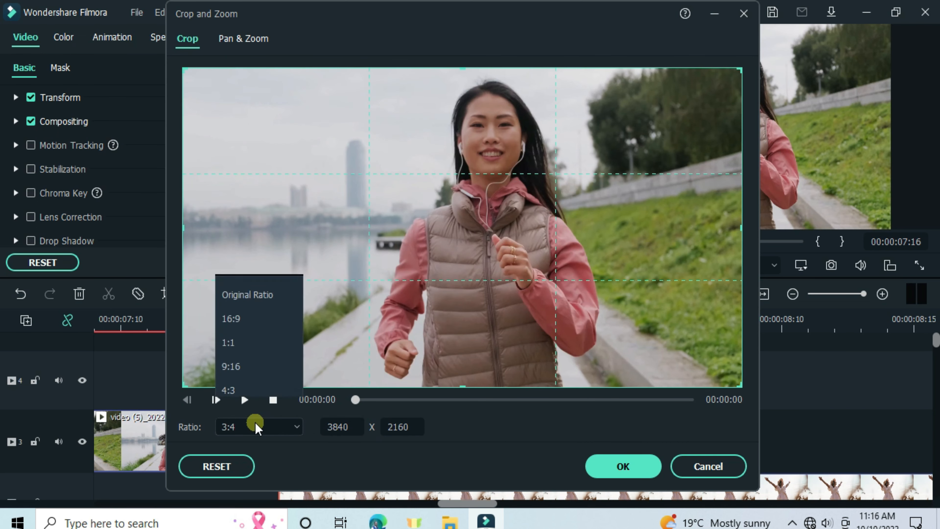
left_click(245, 401)
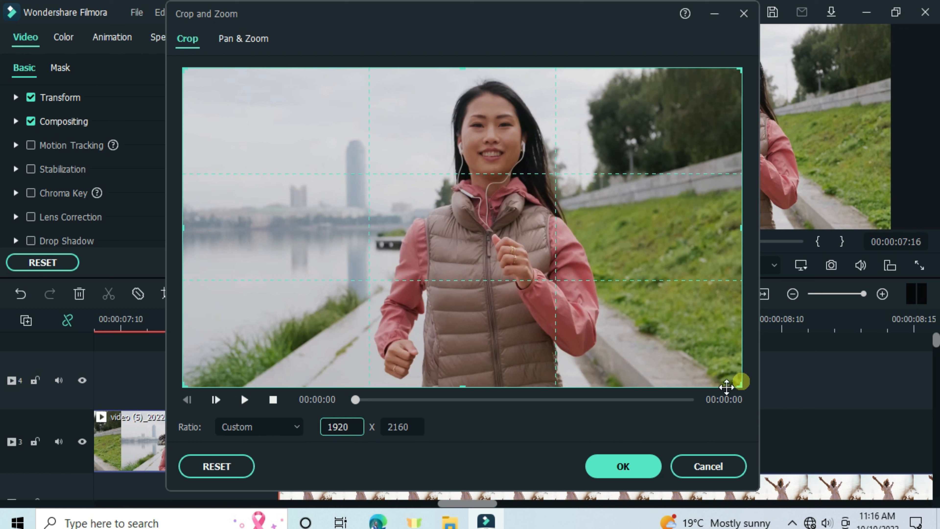
left_click(544, 426)
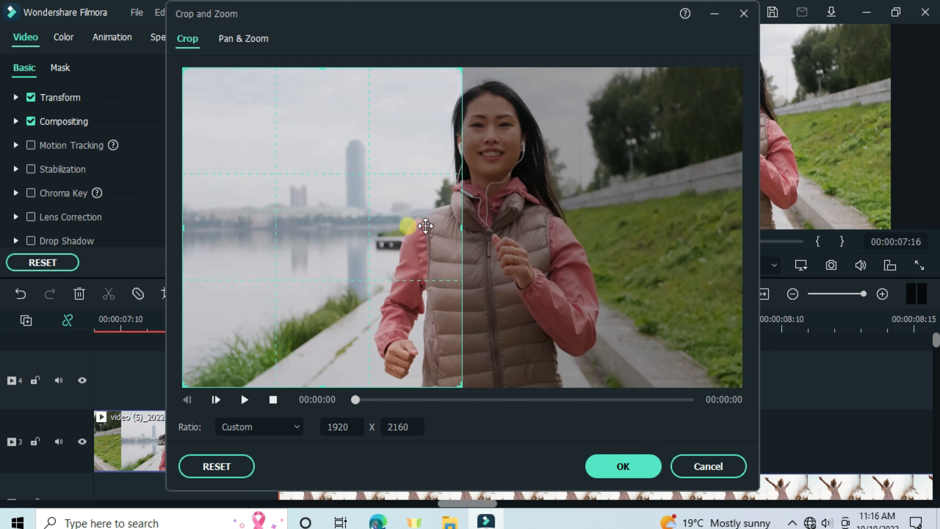
left_click(621, 467)
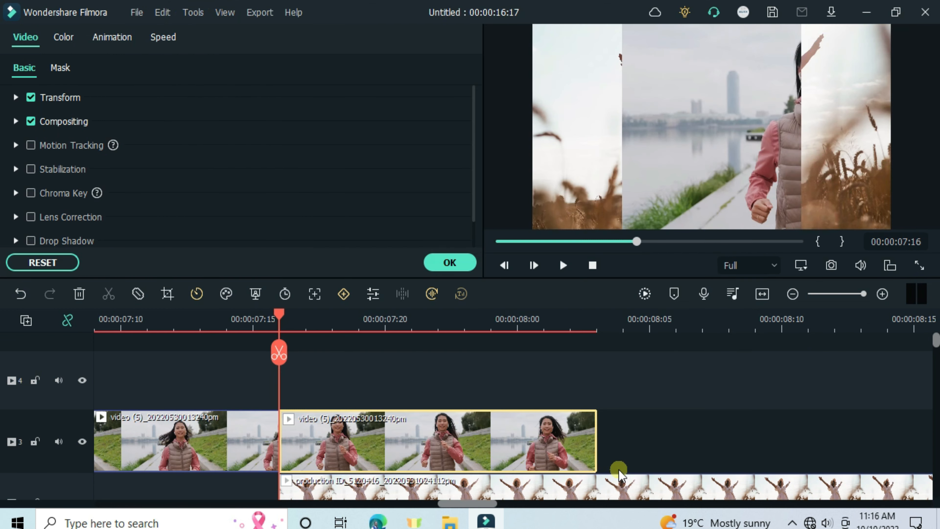
Copy the cropped jogging piece and paste it onto video track 4 at 00:00:07:16, directly above the original.
right_click(378, 454)
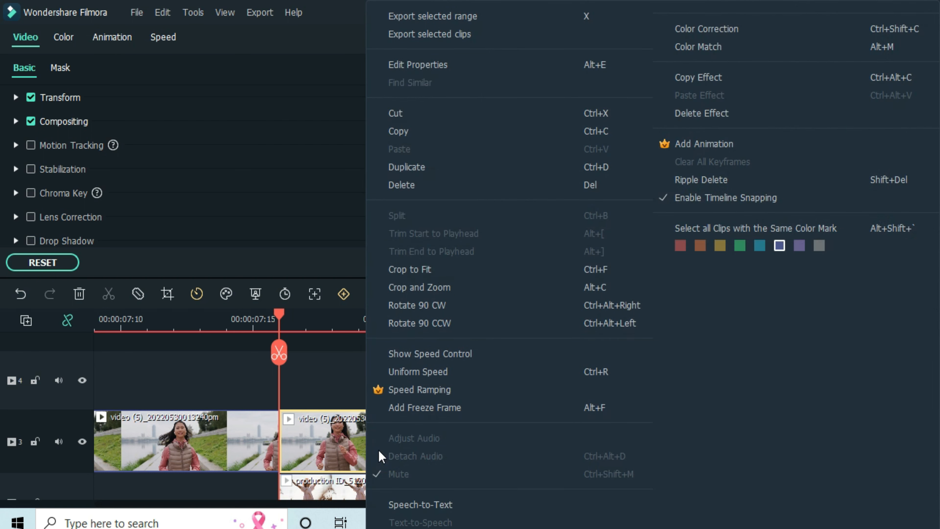
left_click(444, 138)
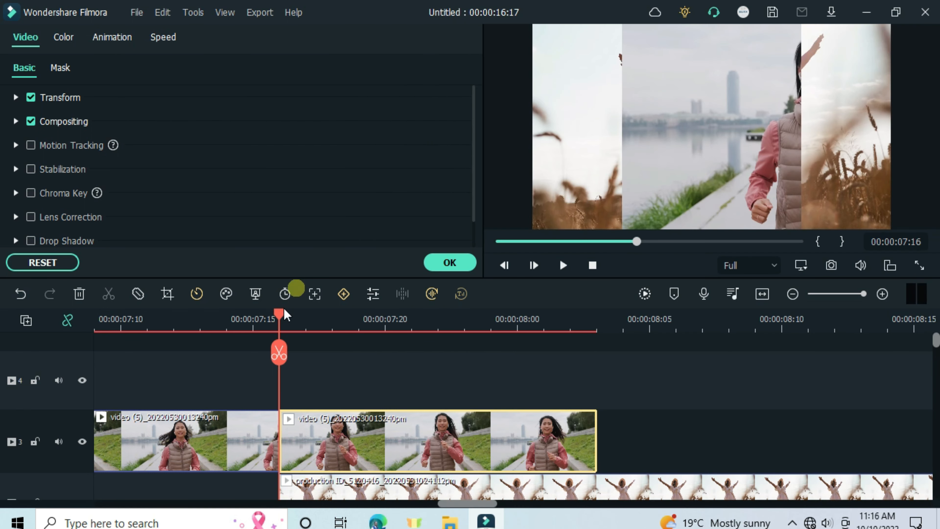
left_click(49, 361)
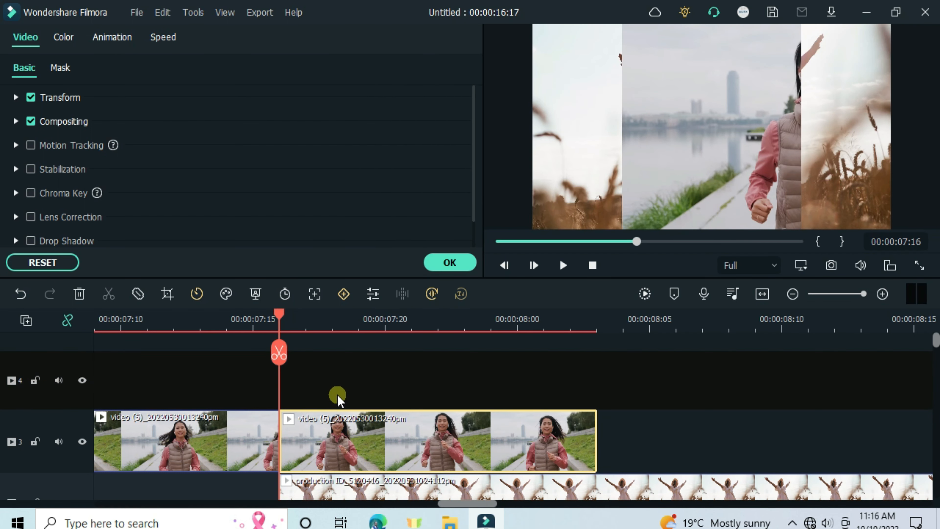
right_click(320, 371)
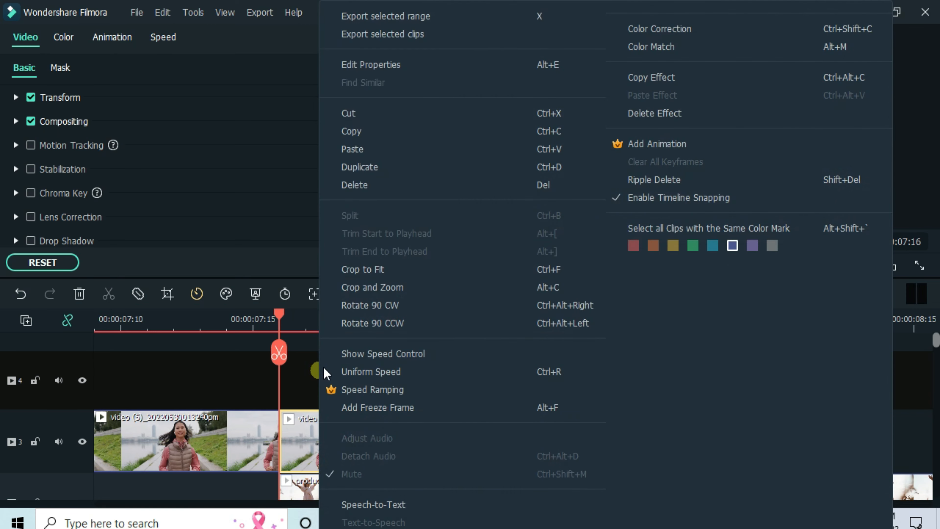
left_click(368, 153)
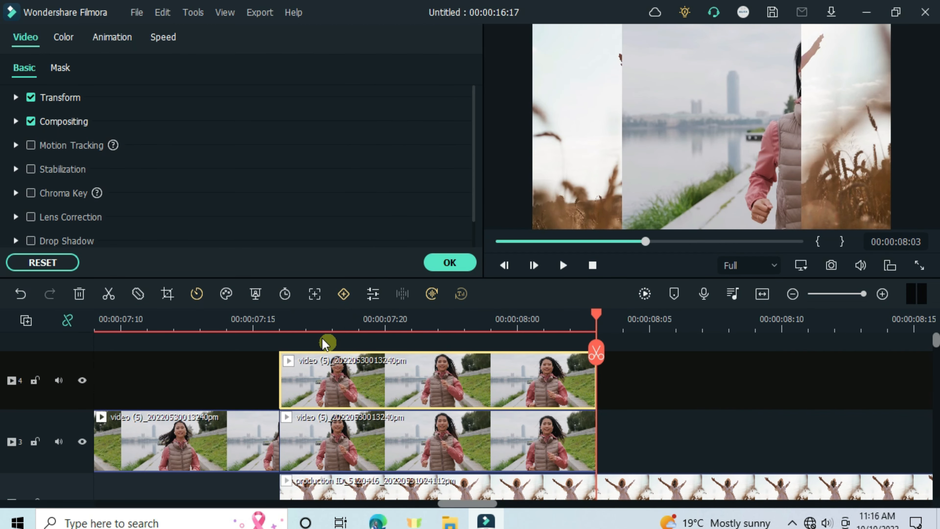
Crop the jogging piece on video track 4 to the right half of its frame, keeping the custom 1920 x 2160 ratio.
left_click(279, 318)
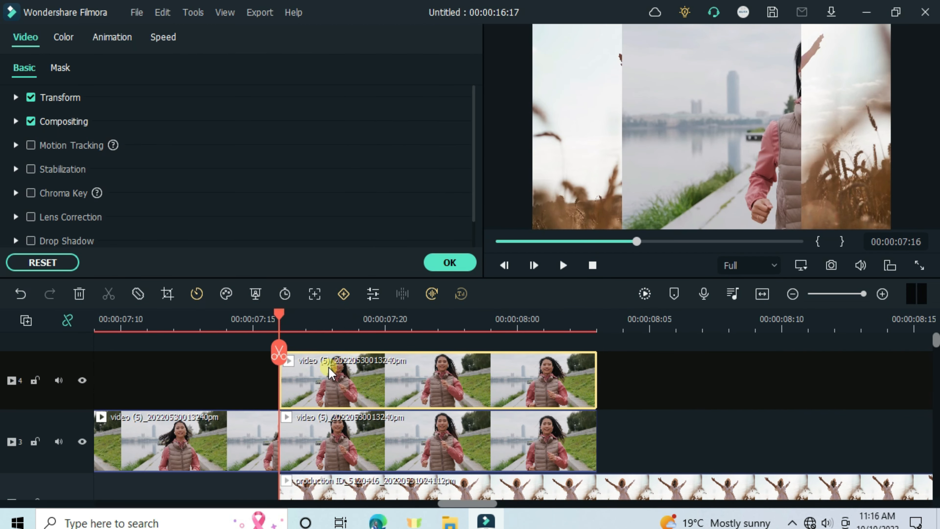
right_click(323, 378)
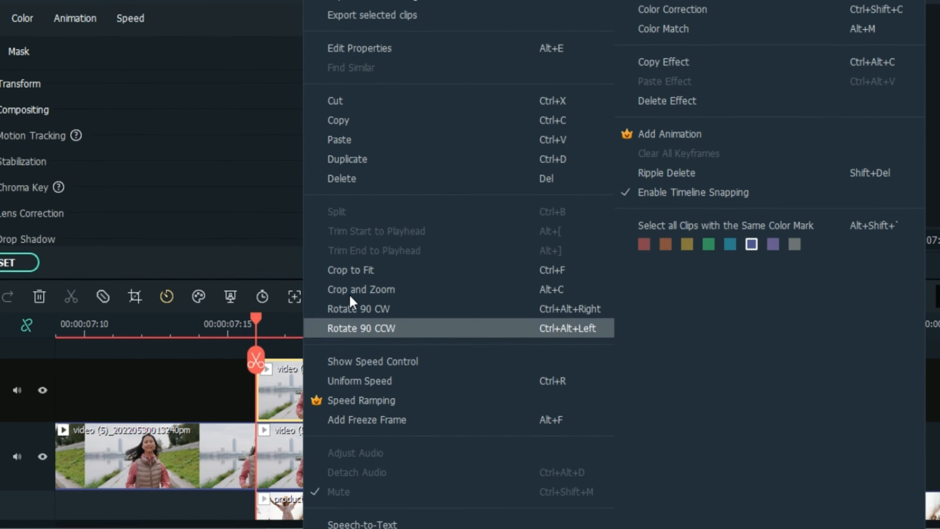
left_click(301, 294)
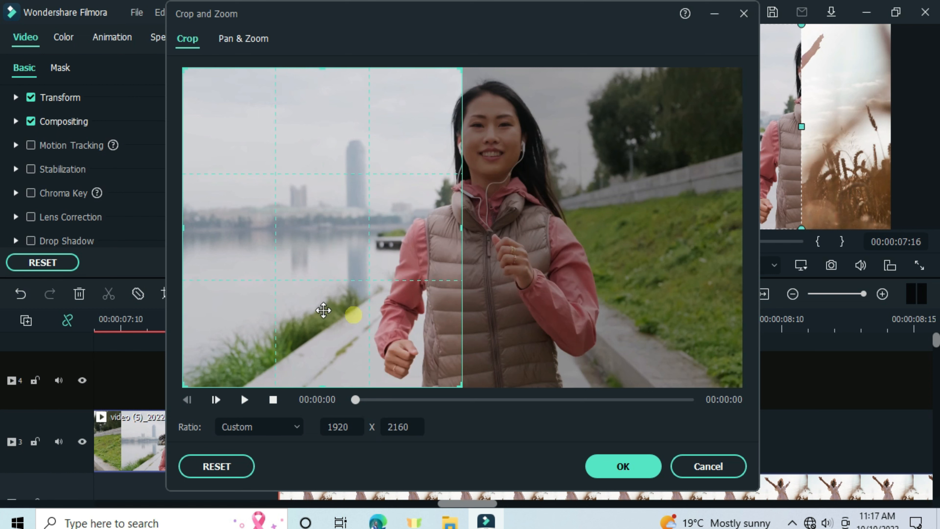
left_click_drag(315, 238, 602, 217)
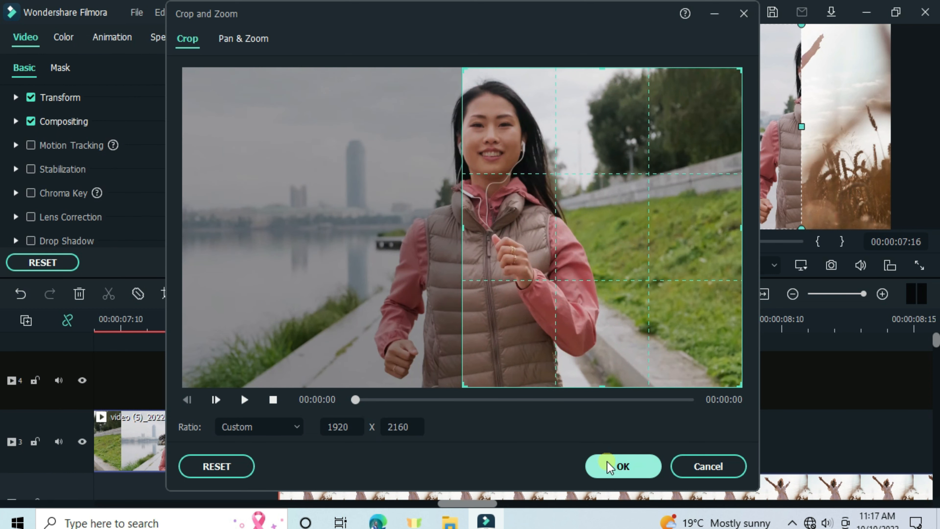
left_click(614, 466)
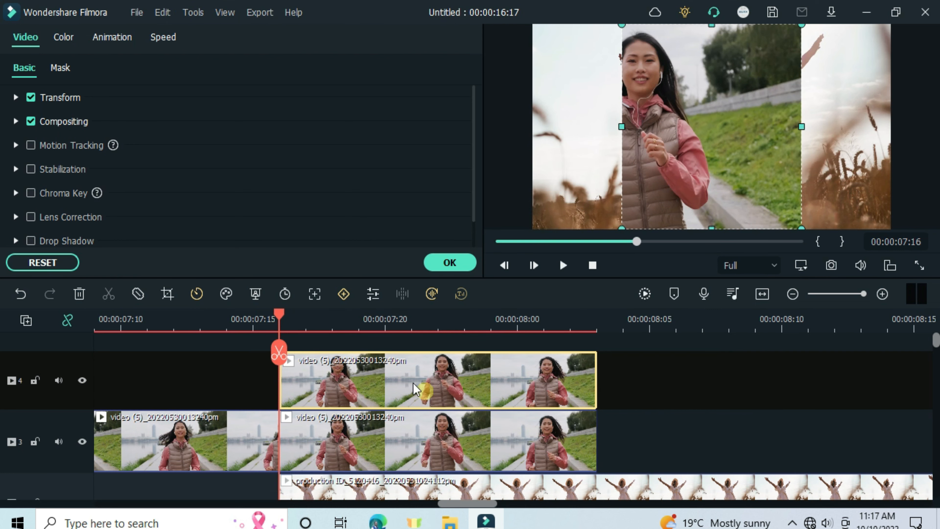
Move the track 4 piece to the right half of the preview frame and the track 3 piece to the left half.
left_click(323, 317)
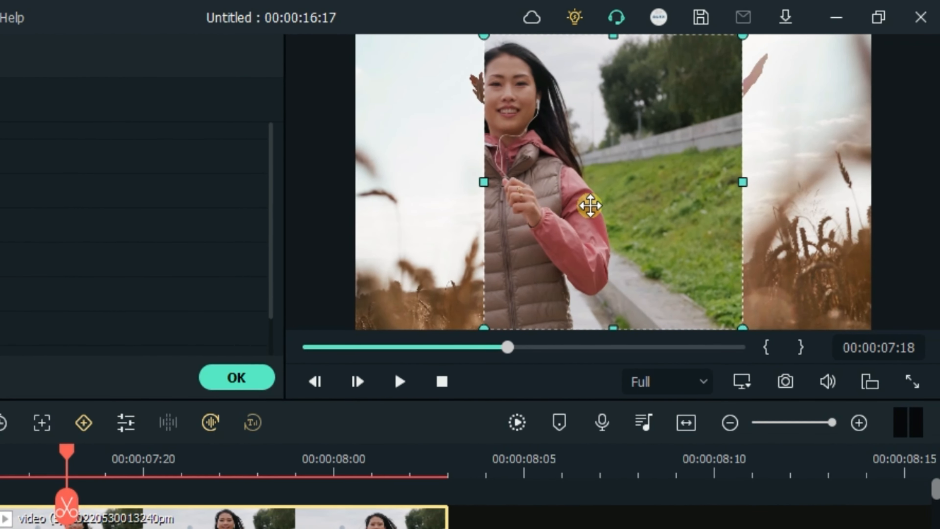
left_click_drag(589, 205, 708, 204)
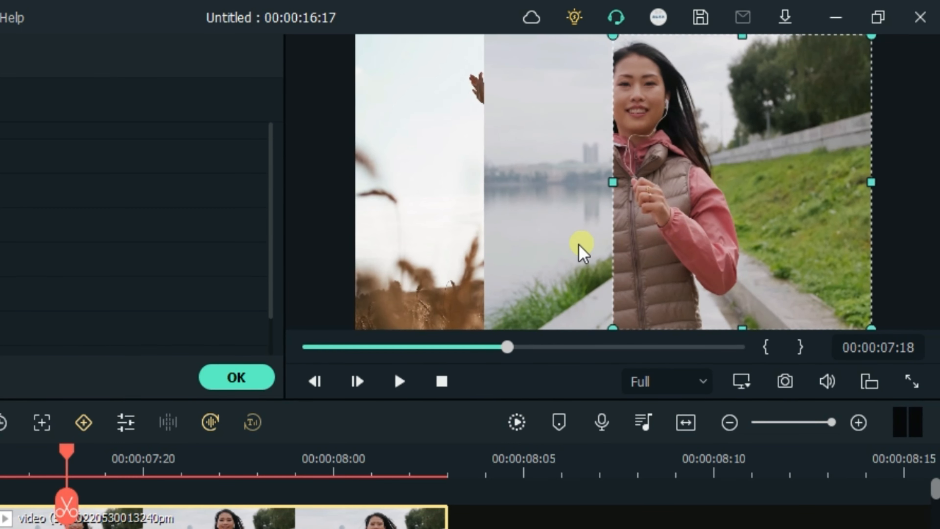
left_click(552, 246)
left_click_drag(554, 245, 423, 245)
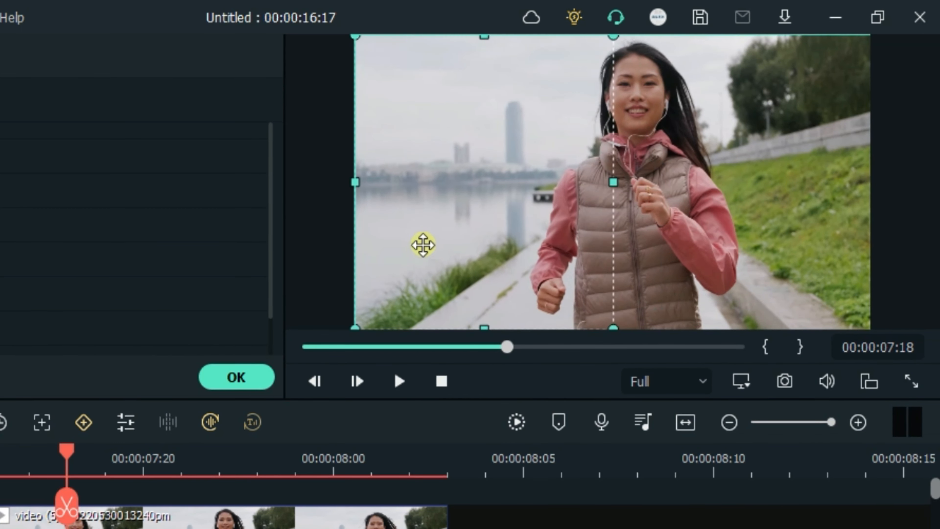
Apply a Single line mask to the right-half piece and move its line to the piece's inner edge at the frame's centre.
left_click(699, 240)
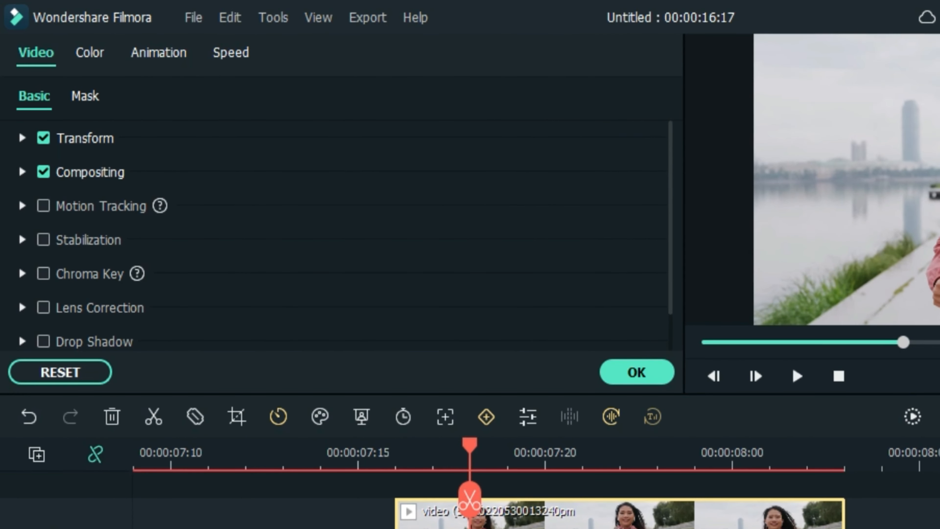
left_click(83, 96)
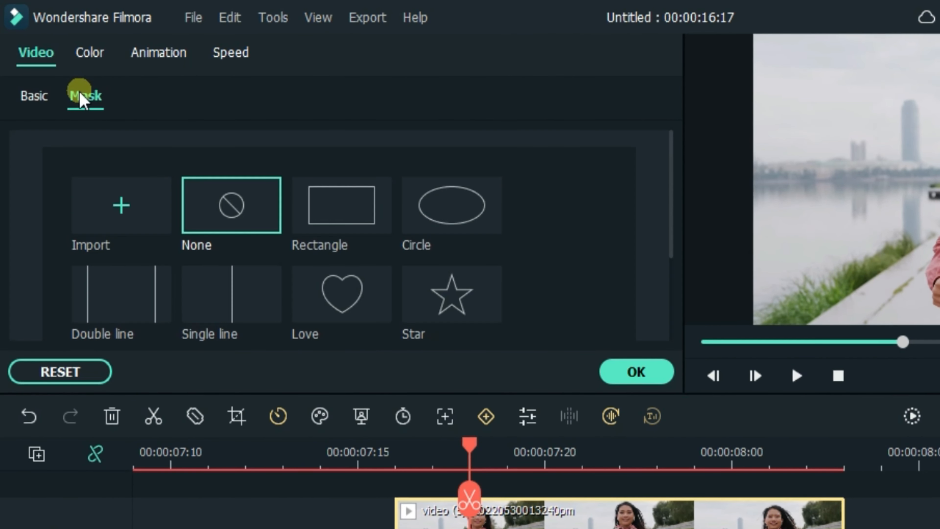
left_click(218, 296)
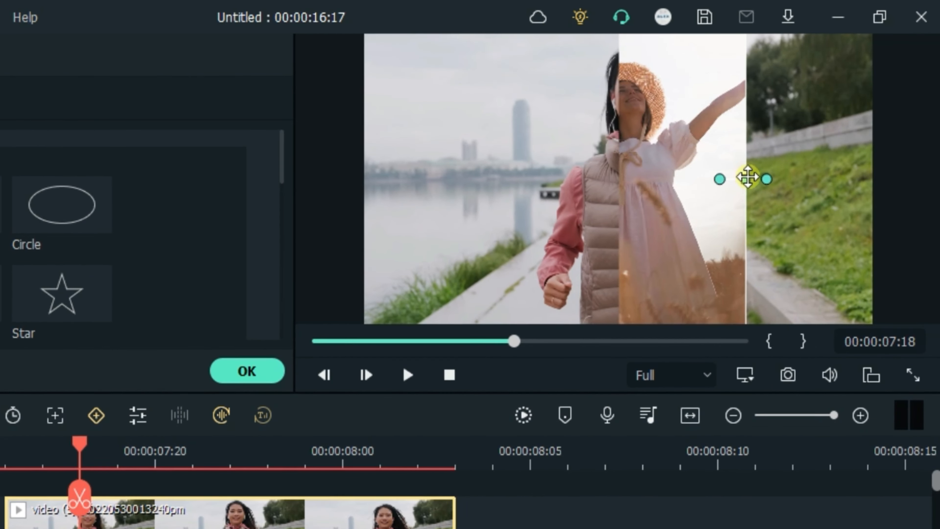
left_click_drag(747, 177, 620, 181)
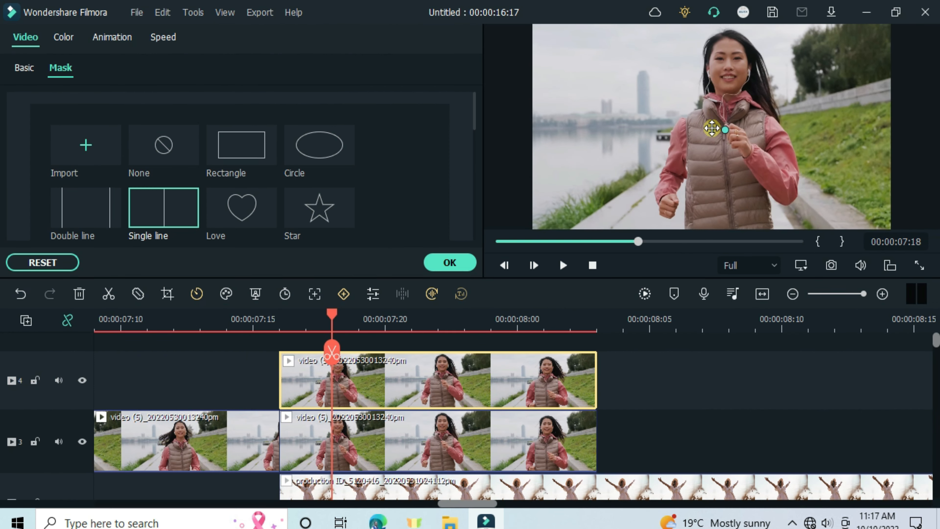
Apply a Single line mask to the left-half piece on track 3, rotate it 180°, and move its line to the frame's centre.
left_click(363, 449)
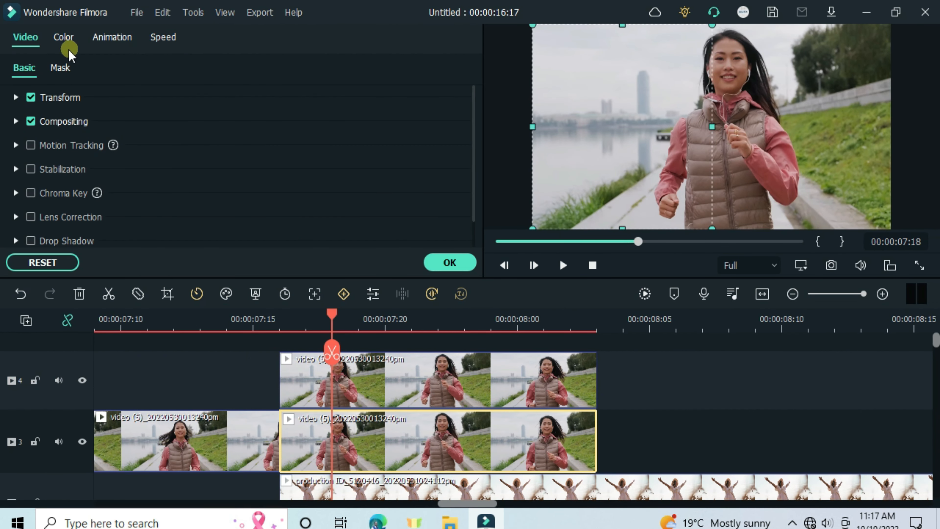
left_click(62, 67)
left_click(138, 143)
left_click(162, 201)
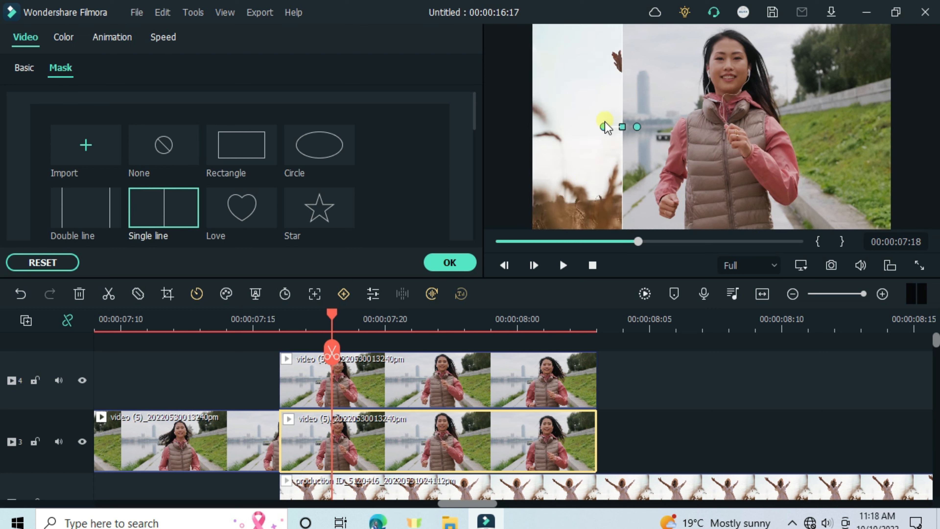
left_click_drag(605, 126, 683, 127)
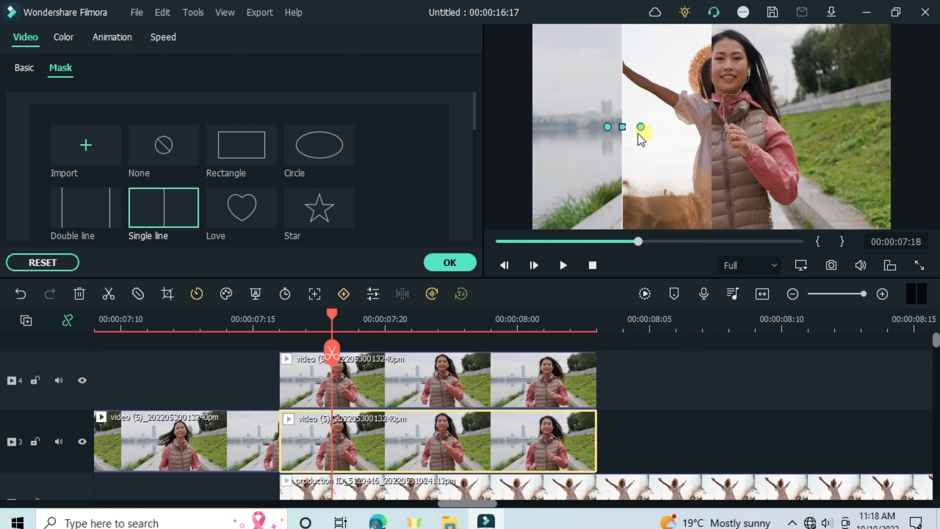
left_click_drag(622, 132, 719, 161)
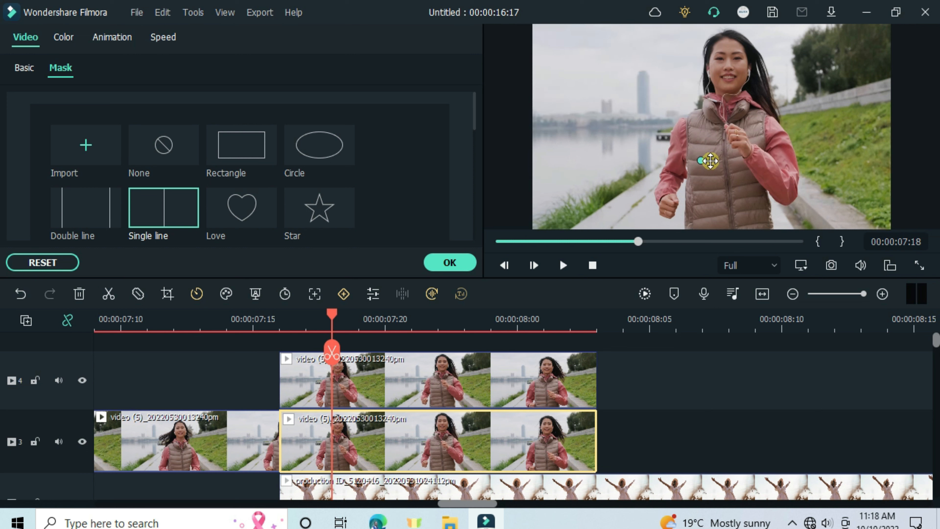
Add a starting mask keyframe at 00:00:07:16 to both overlapping jogging pieces on tracks 3 and 4.
left_click(281, 322)
scroll(185, 141, "down", 3)
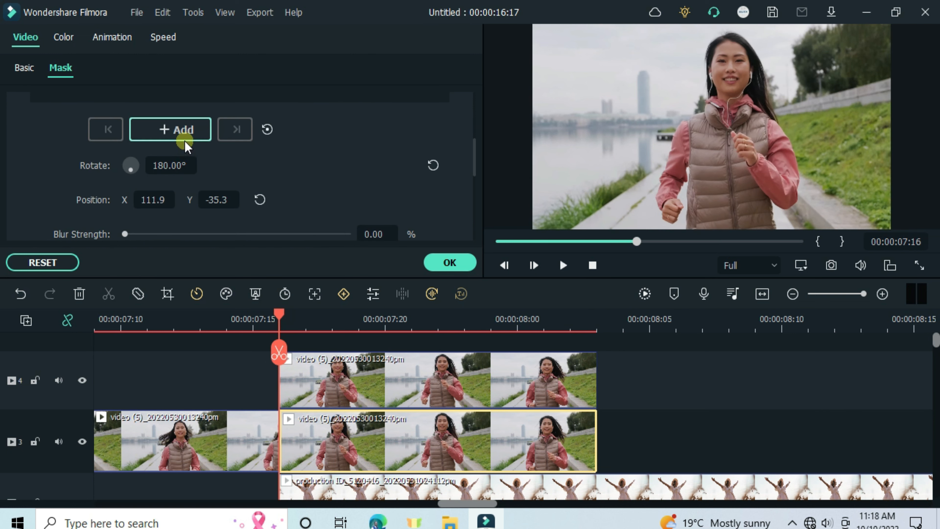
left_click(187, 130)
left_click(308, 387)
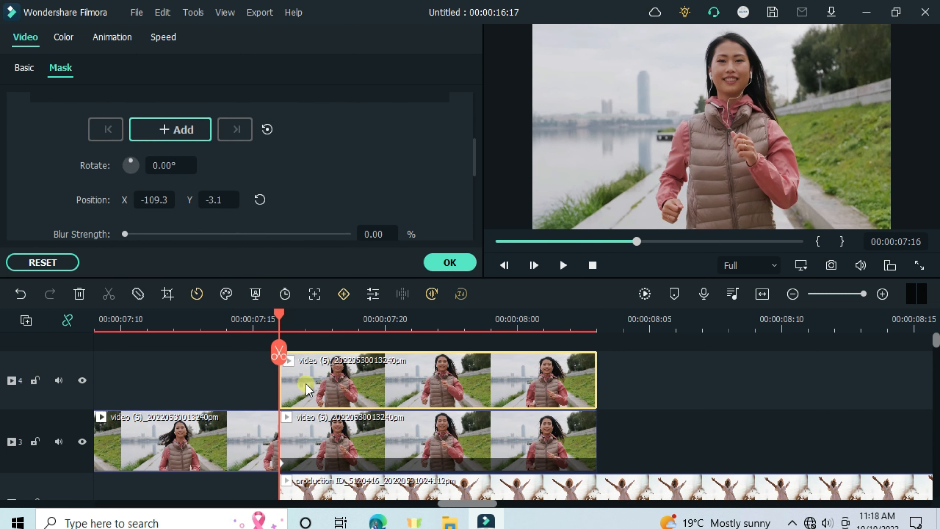
left_click(163, 122)
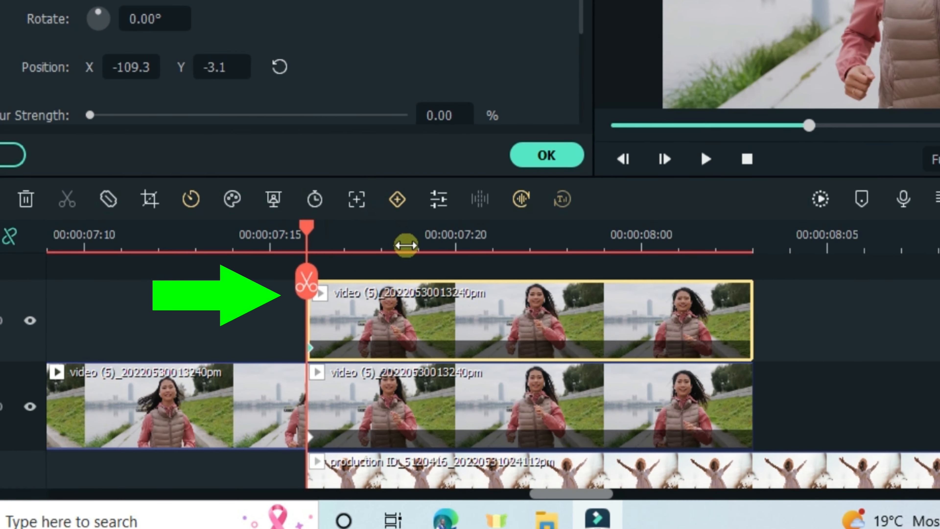
At 00:00:07:20, keyframe the mask X position to 33 on the track 4 piece and -33 on the track 3 piece.
left_click_drag(307, 285, 368, 352)
key("Right")
key("Right")
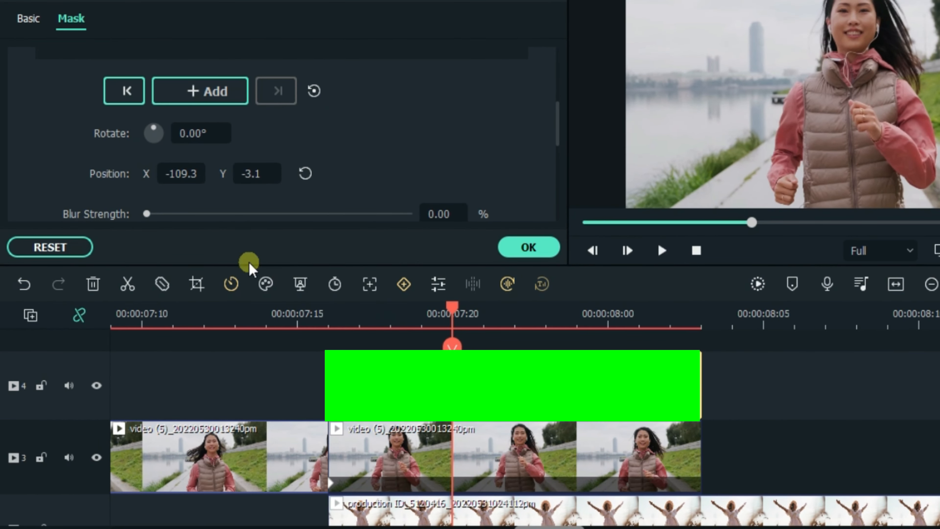
left_click(162, 170)
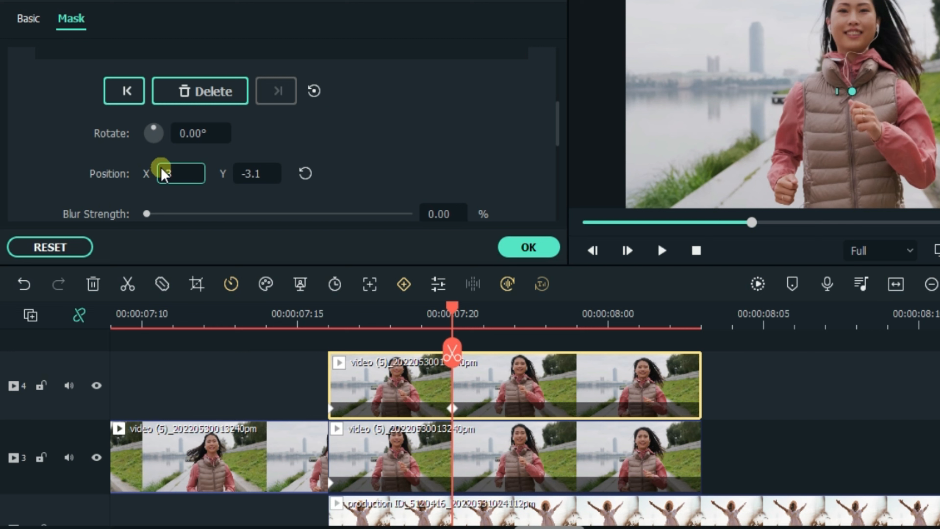
type("33")
left_click(462, 173)
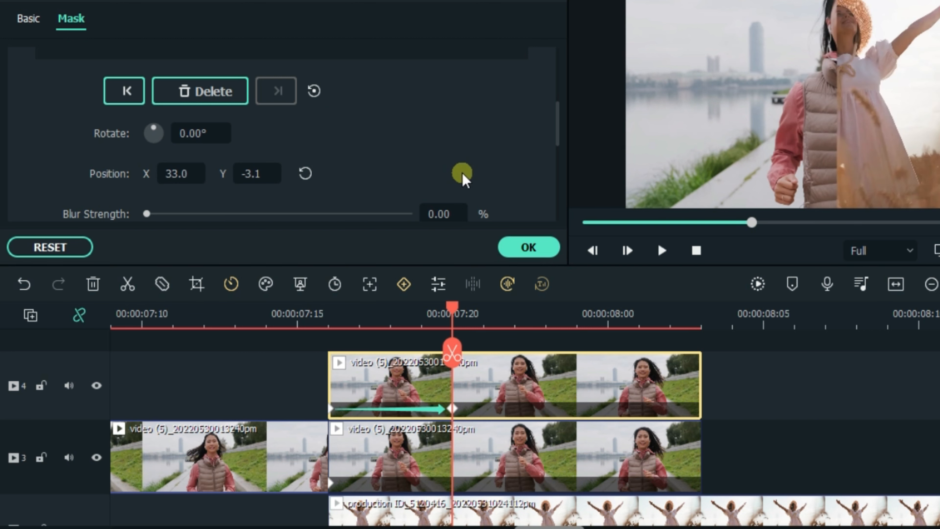
left_click(176, 173)
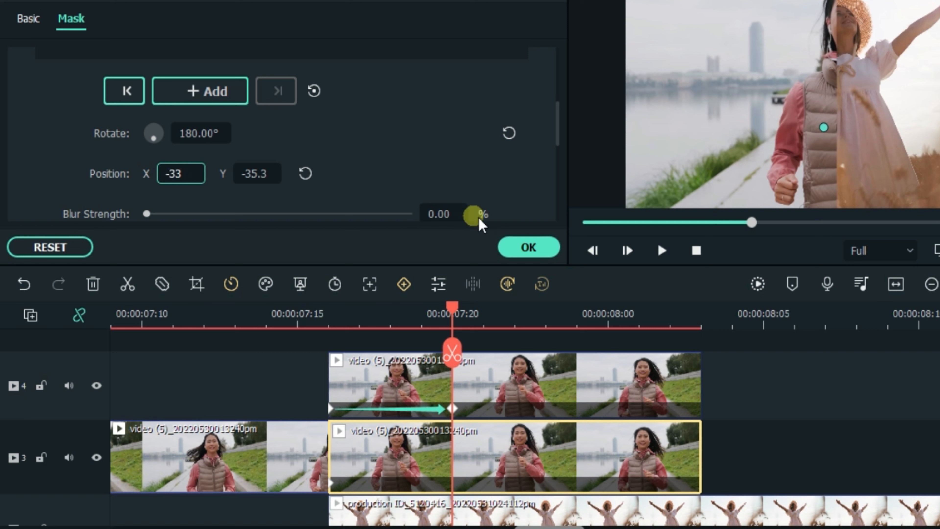
left_click(513, 248)
At 00:00:08:02, keyframe the mask X position to -108 on the track 3 piece and 108 on the track 4 piece.
left_click(179, 174)
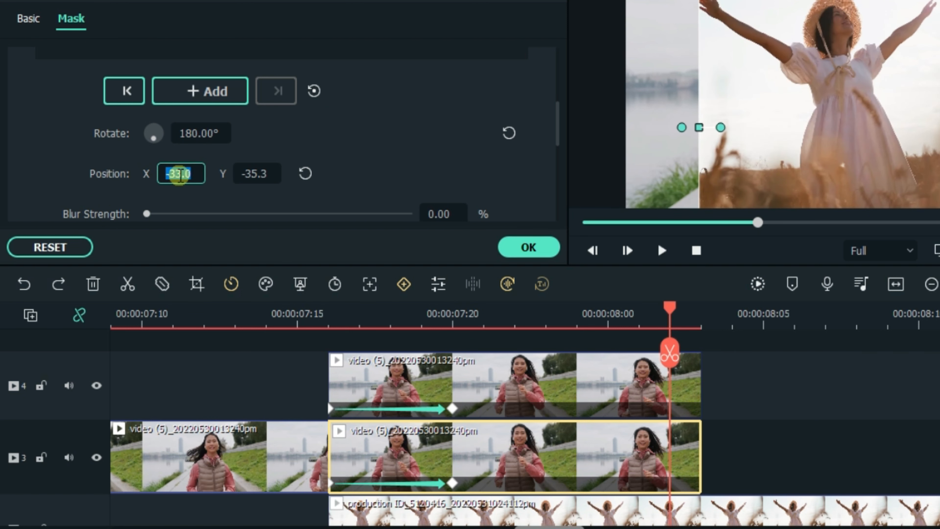
type("-1")
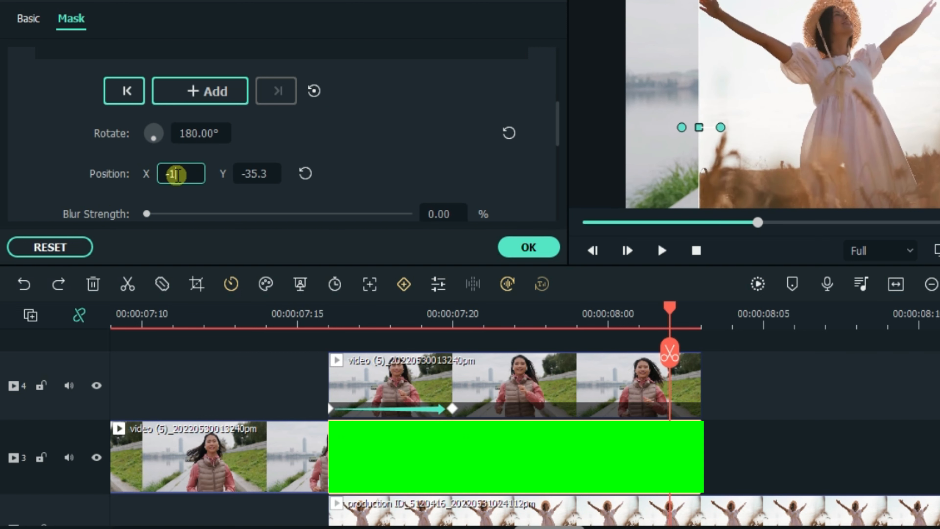
type("08")
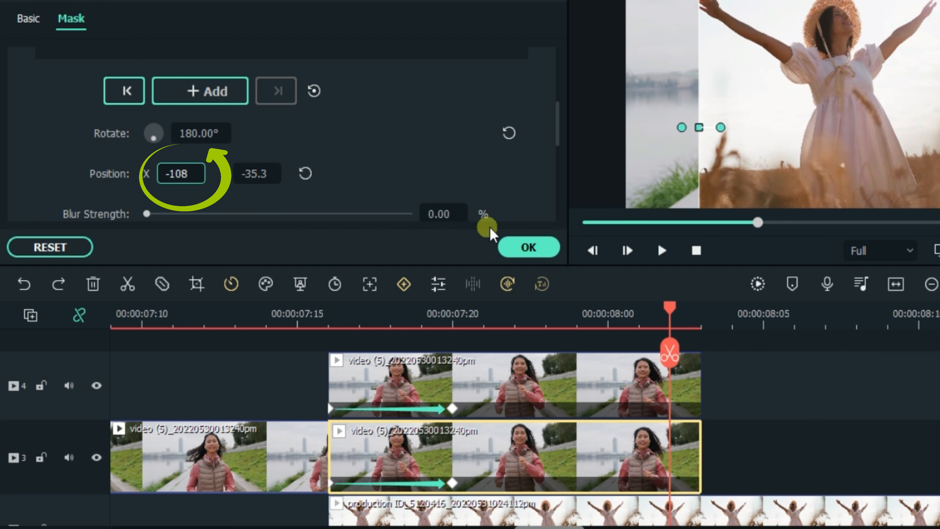
left_click(611, 383)
double_click(174, 173)
type("1")
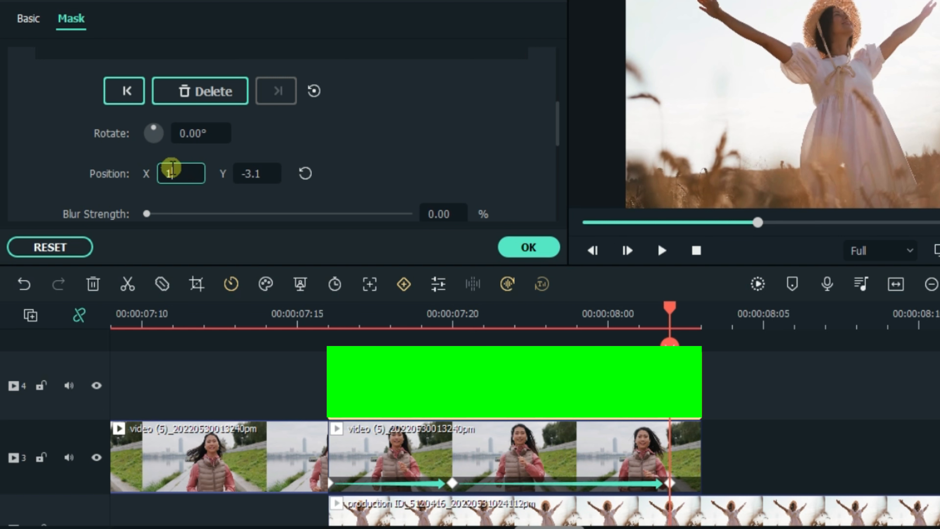
type("08")
left_click(387, 133)
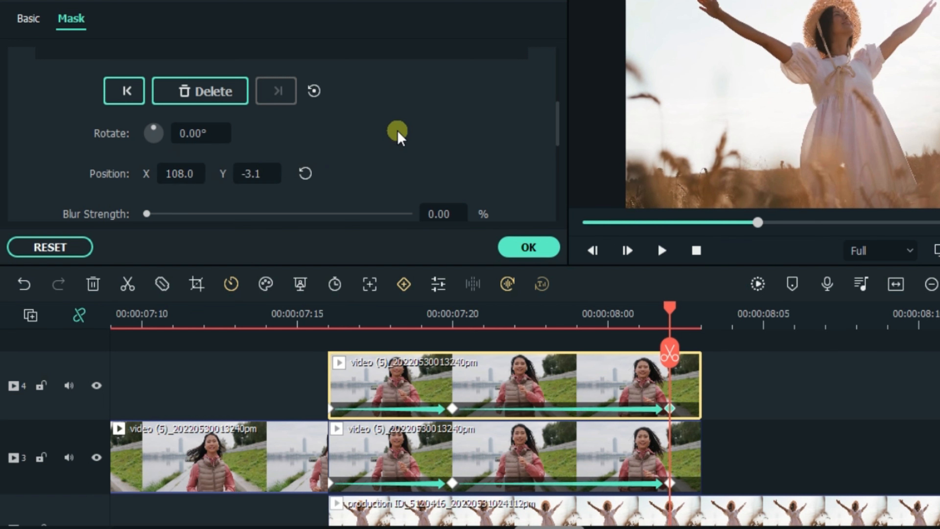
Move the last mask keyframe of both jogging pieces to their end at 00:00:08:03 and render the timeline preview.
key("Right")
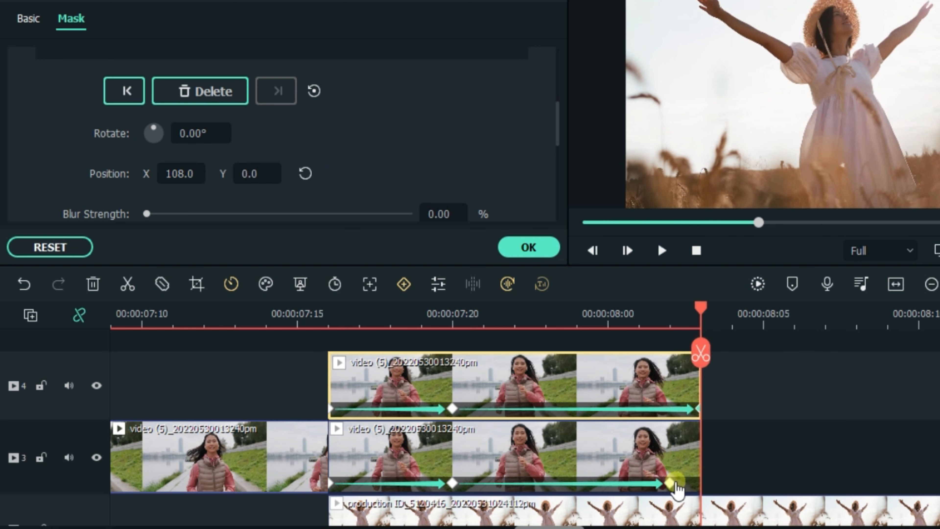
left_click(670, 482)
key("Right")
left_click(755, 284)
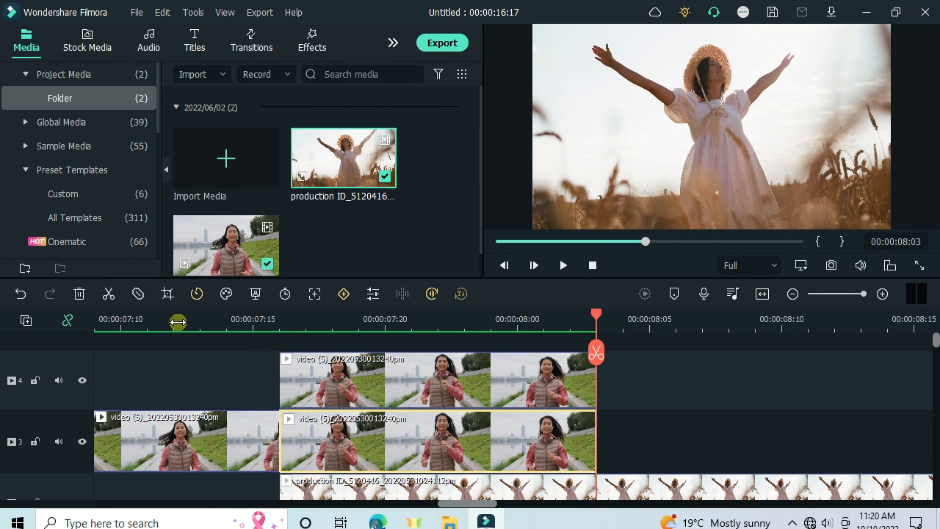
Play the rendered split transition from 00:00:07:03 into the wheat field clip to review it.
left_click(206, 316)
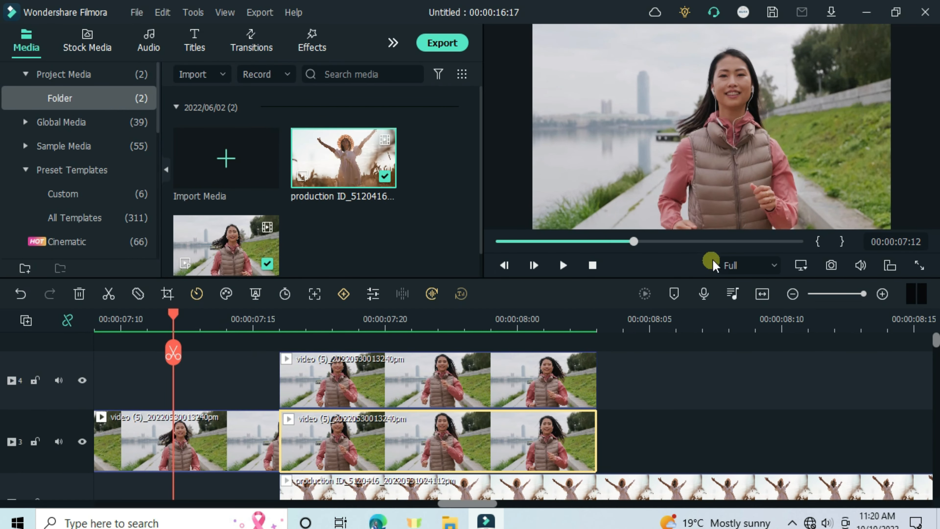
left_click_drag(574, 320, 385, 348)
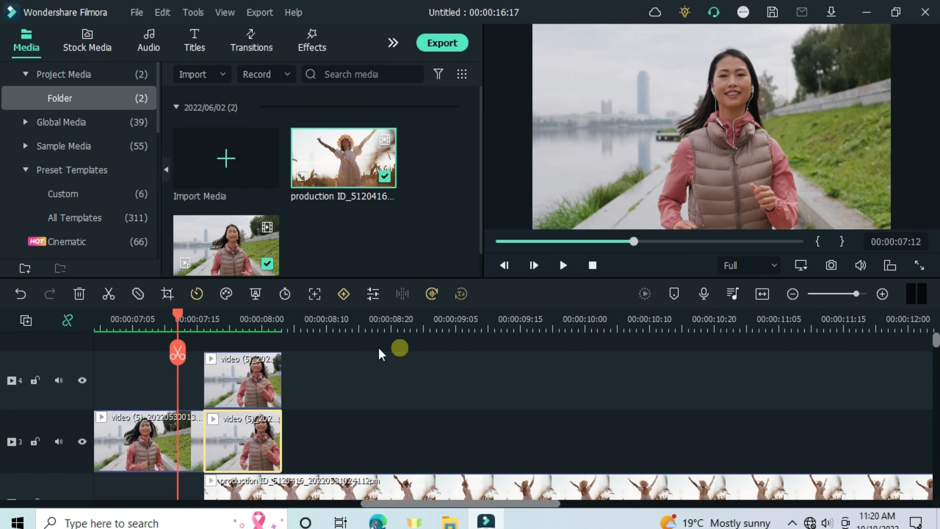
left_click(119, 320)
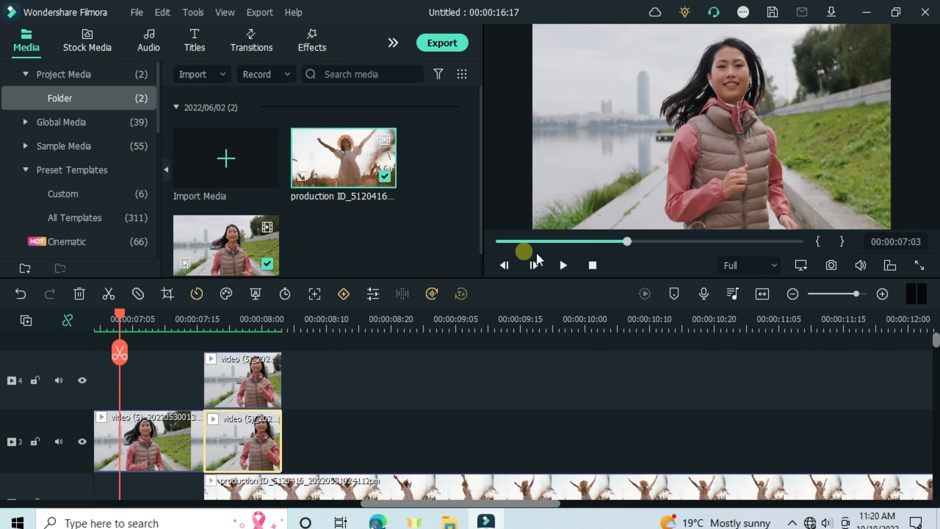
left_click(564, 264)
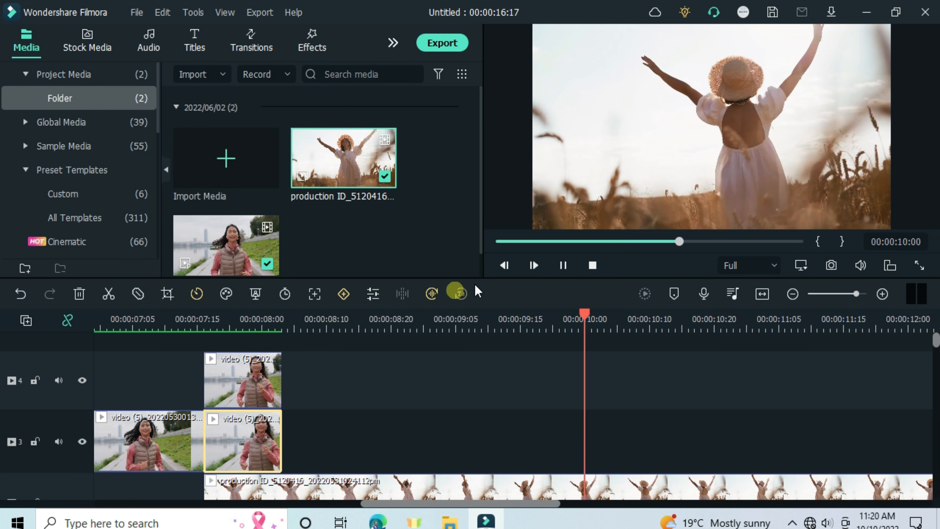
left_click(565, 267)
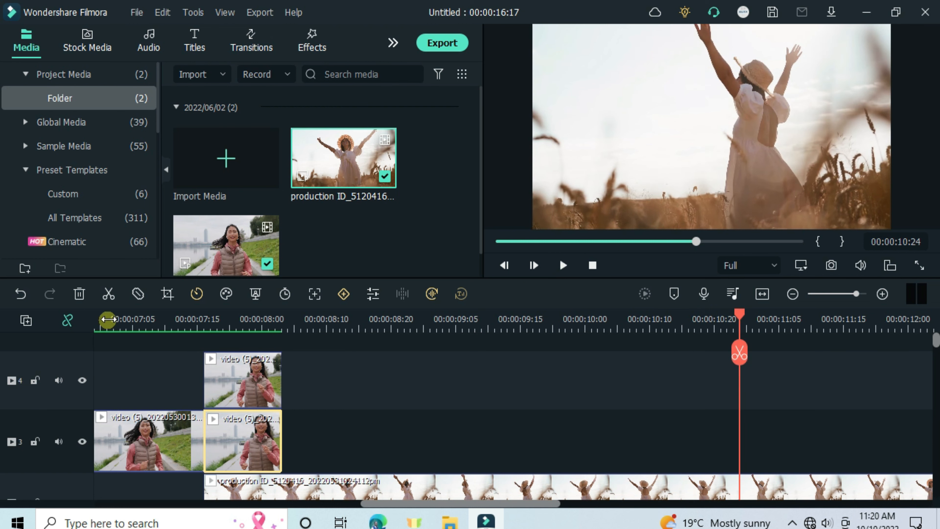
At 00:00:07:16, reset the masks of both jogging pieces on tracks 3 and 4, and reset the track 4 piece's transform.
left_click(107, 319)
left_click(533, 267)
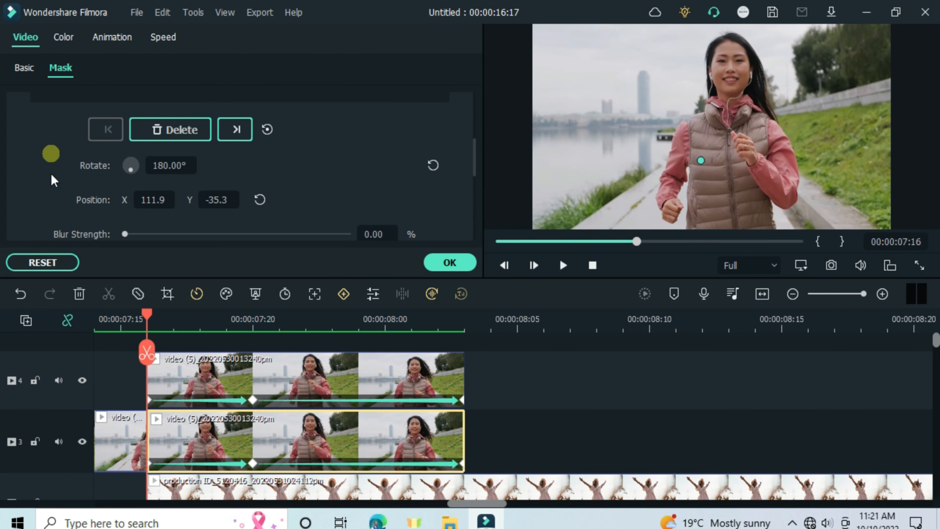
left_click(41, 264)
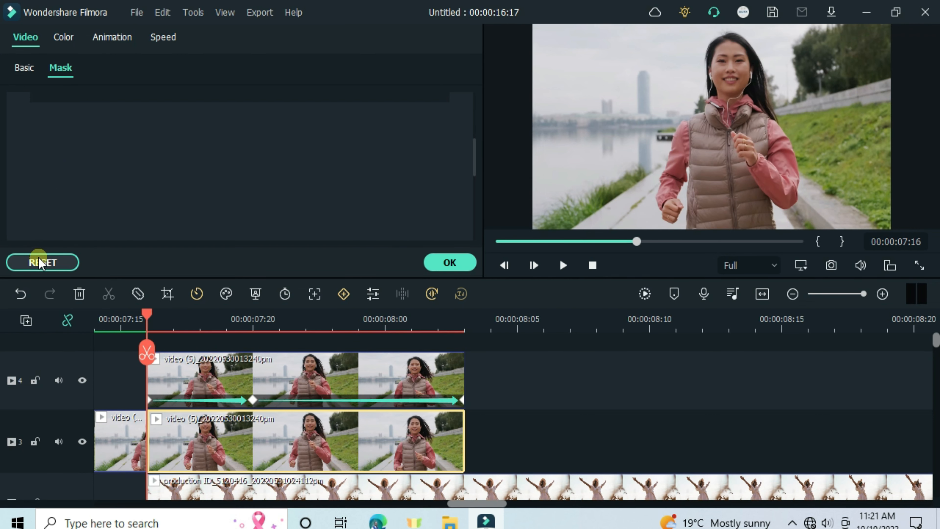
left_click(209, 368)
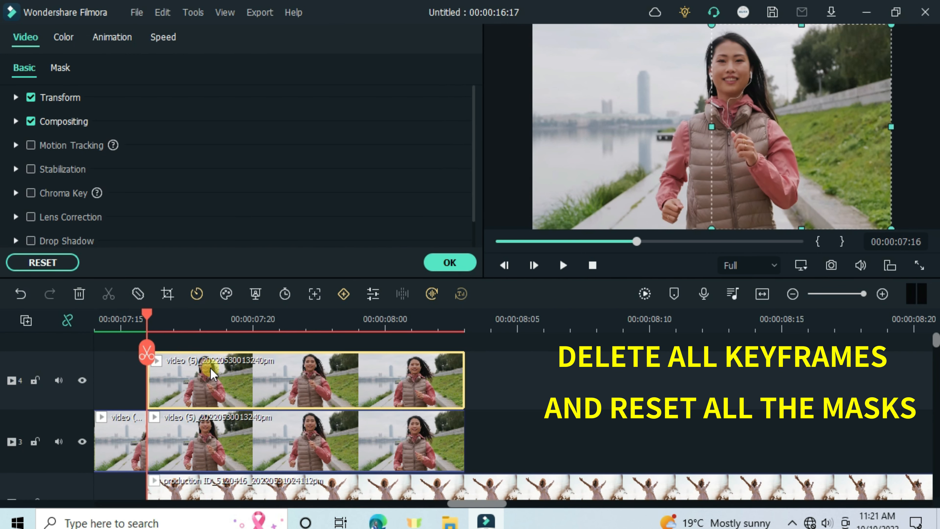
left_click(61, 261)
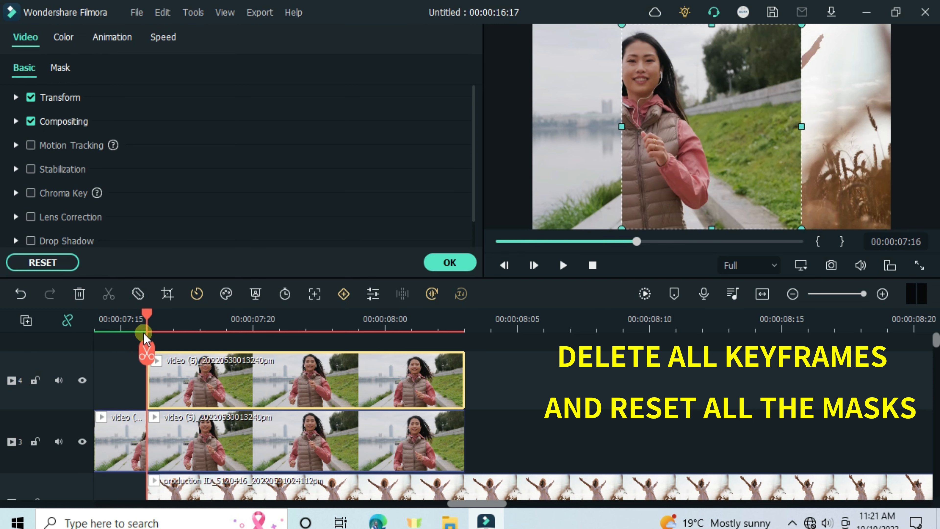
Reset the track 4 jogging piece's crop and crop it to its top half with a Custom ratio of 3840 x 1080.
right_click(232, 388)
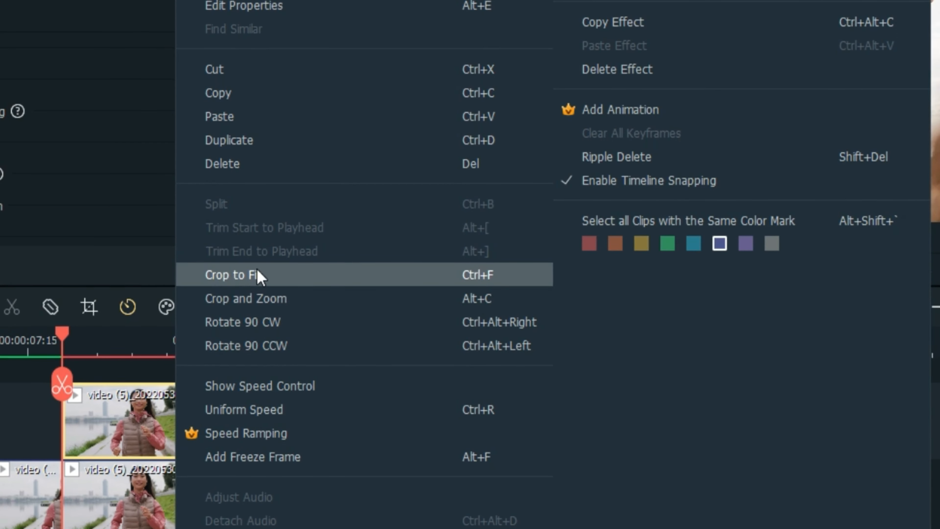
left_click(255, 297)
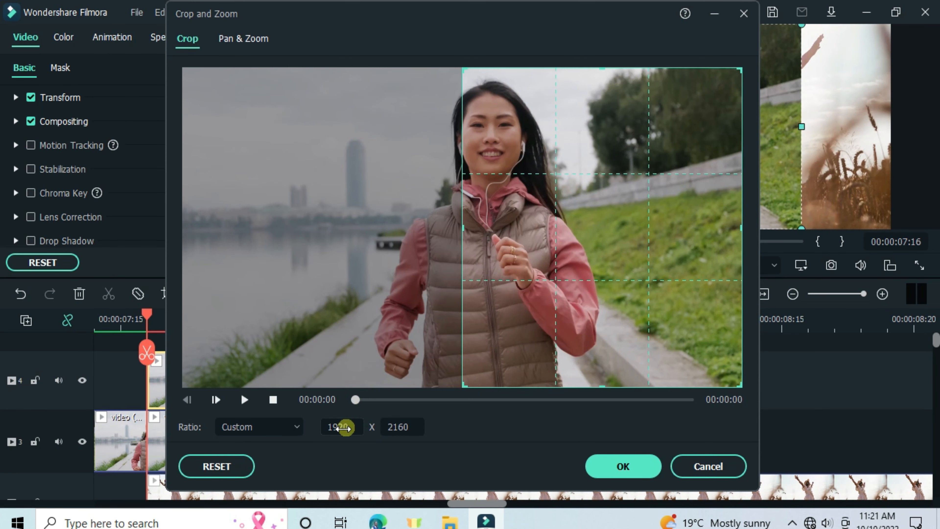
left_click(212, 466)
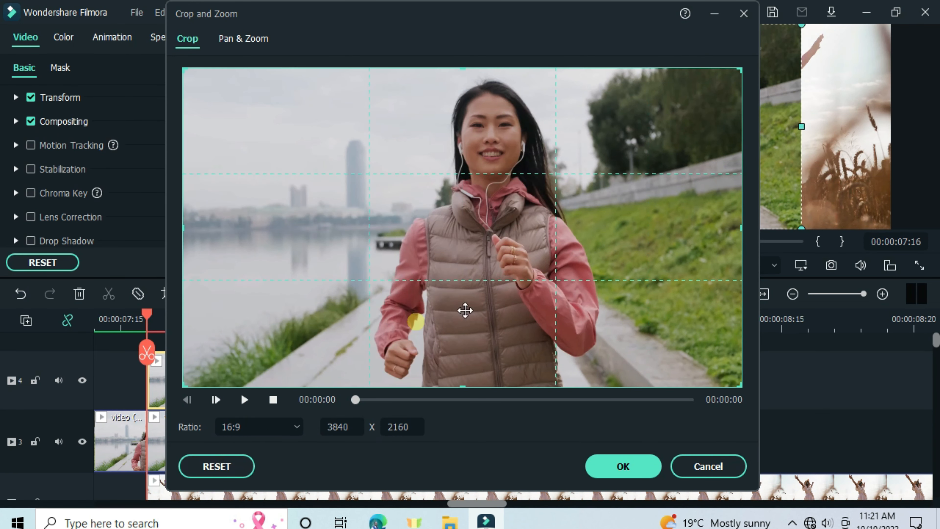
left_click(269, 429)
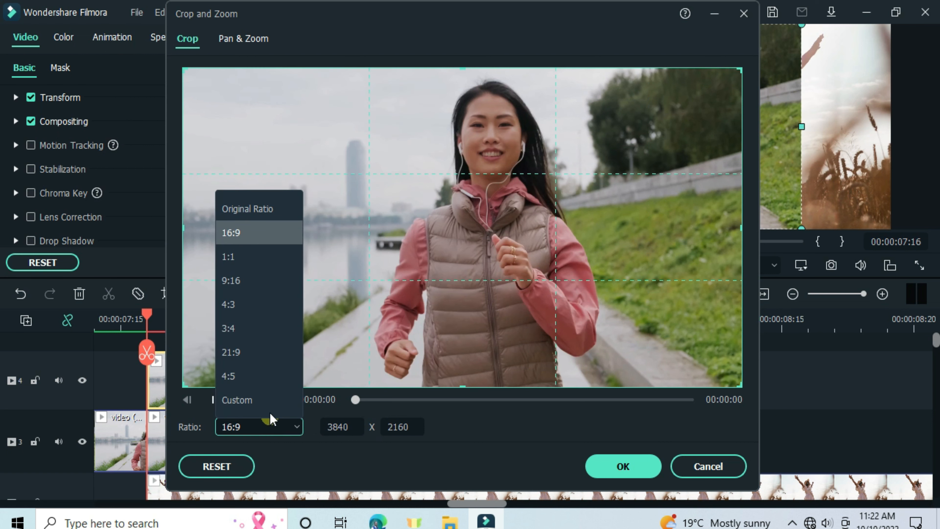
left_click(261, 394)
left_click(396, 427)
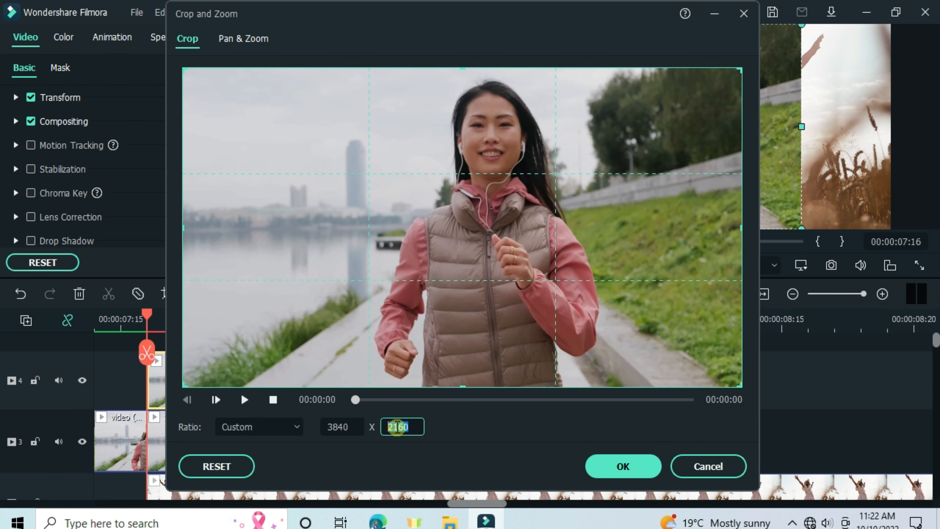
type("1080")
left_click(588, 428)
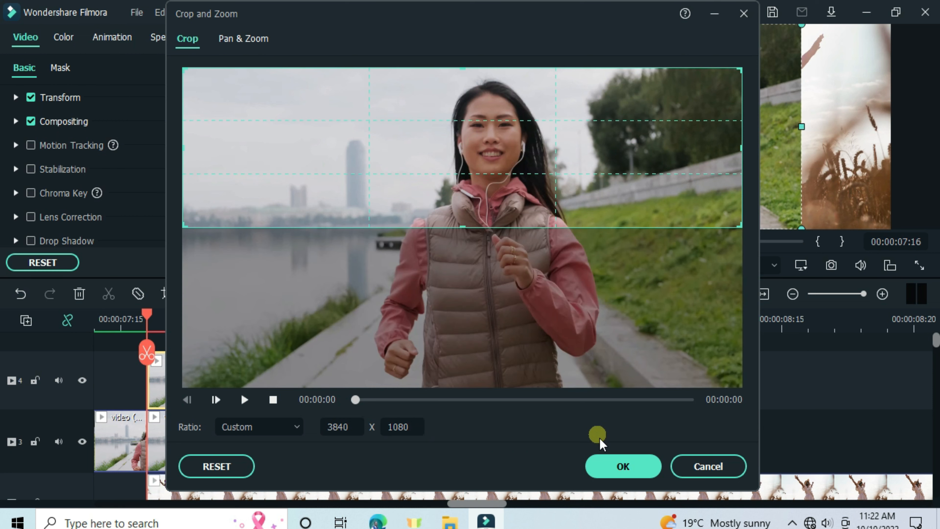
left_click(618, 464)
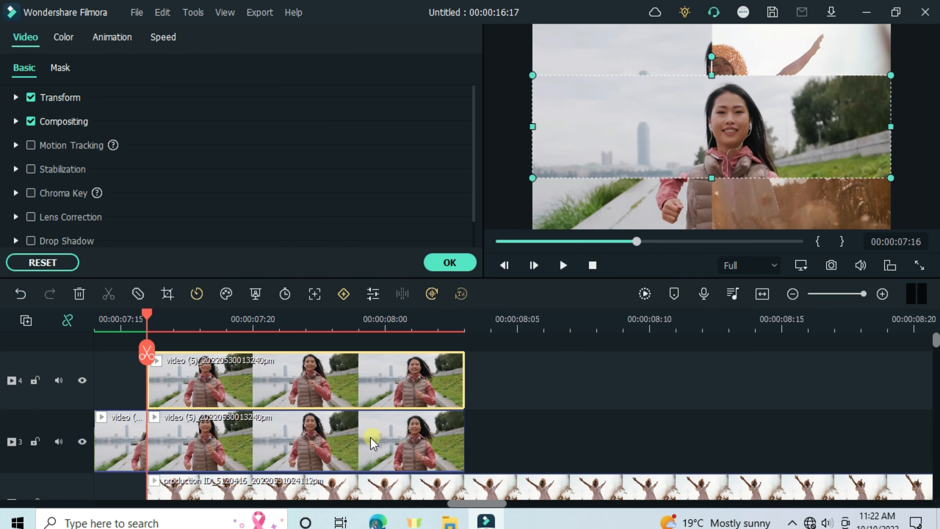
Reset the track 3 jogging piece's crop and crop it to its bottom half with a Custom ratio of 3840 x 1080.
left_click(370, 437)
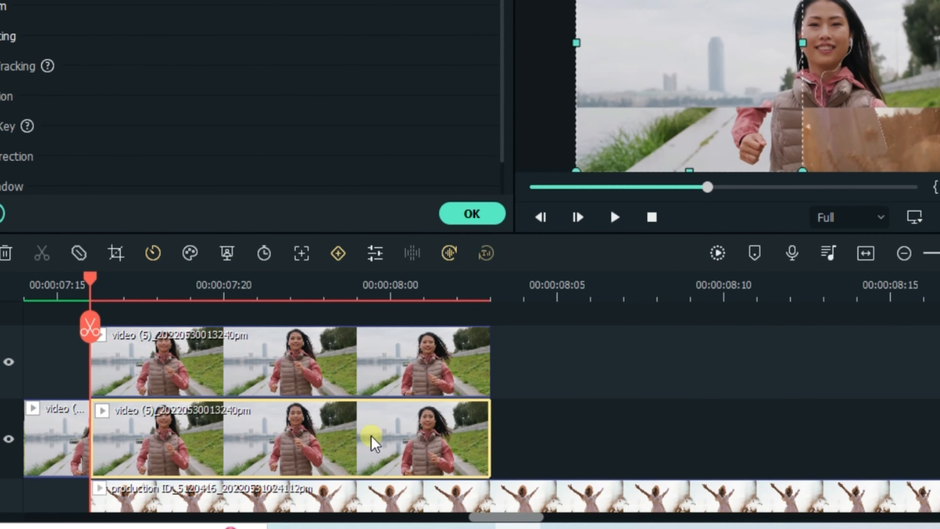
right_click(371, 442)
left_click(375, 243)
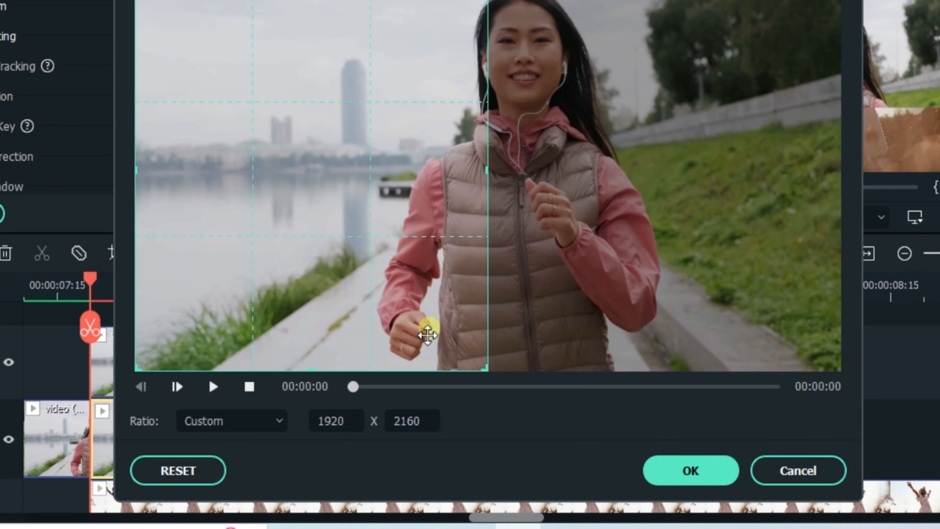
left_click(203, 467)
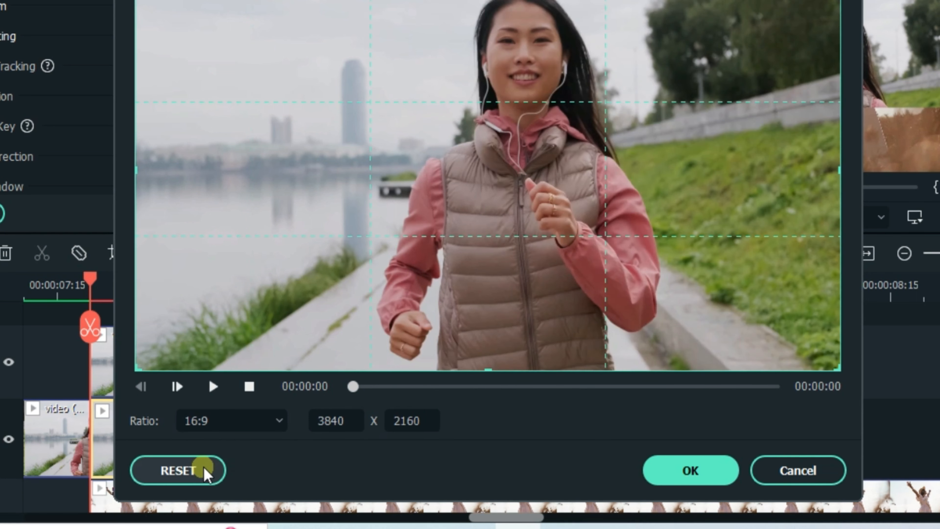
left_click(227, 426)
left_click(228, 394)
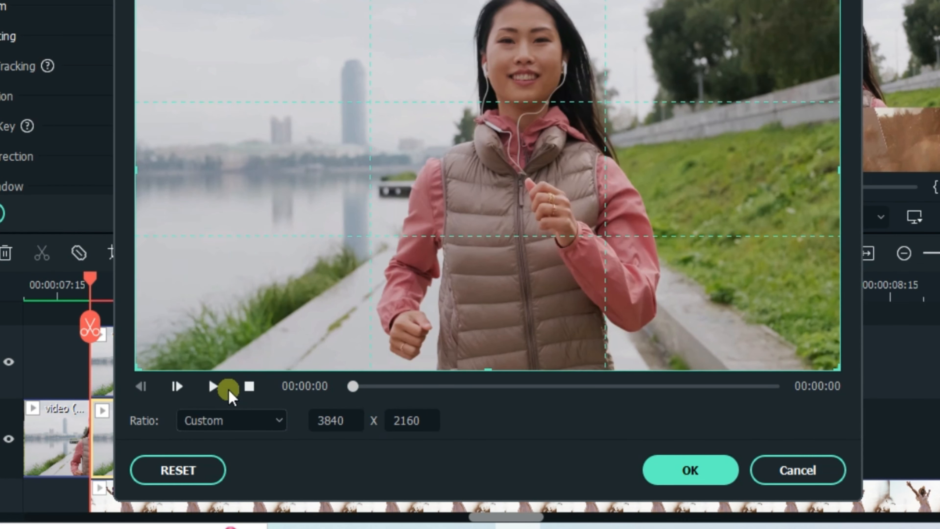
double_click(407, 420)
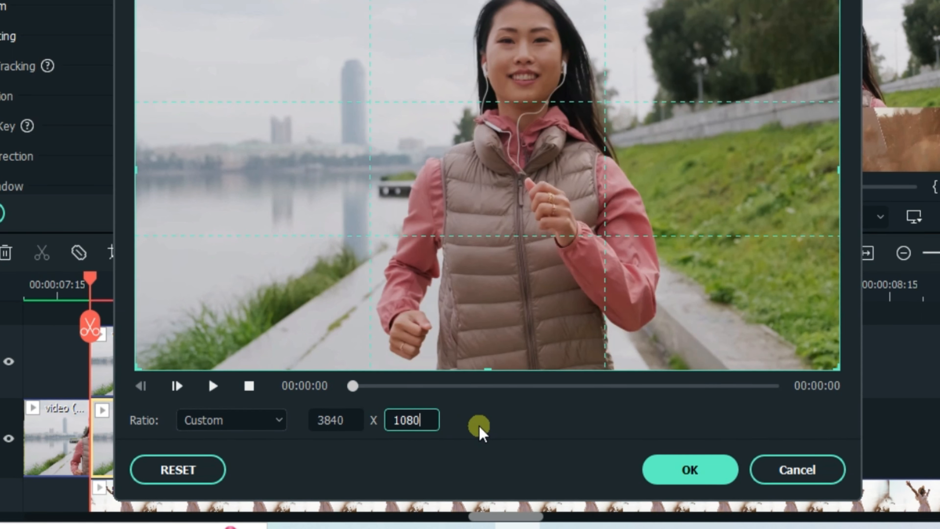
key("Return")
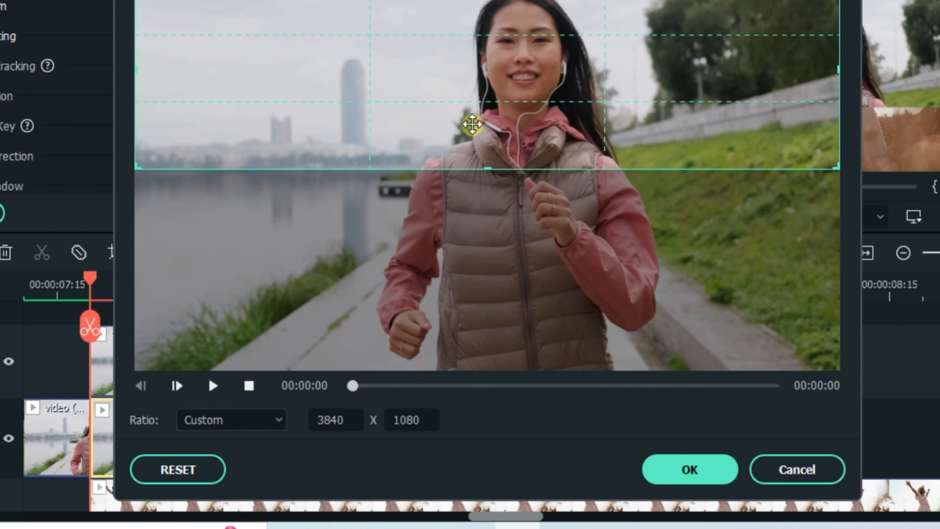
left_click_drag(473, 104, 444, 307)
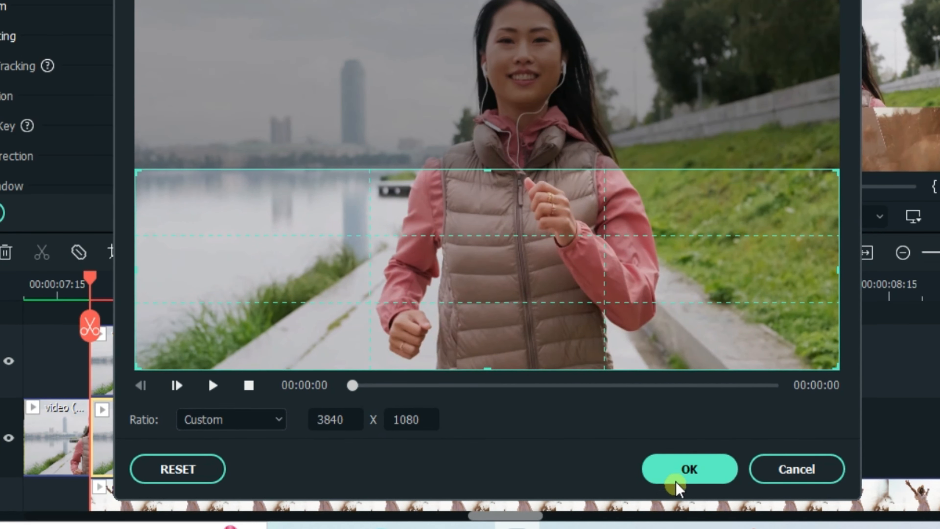
left_click(681, 471)
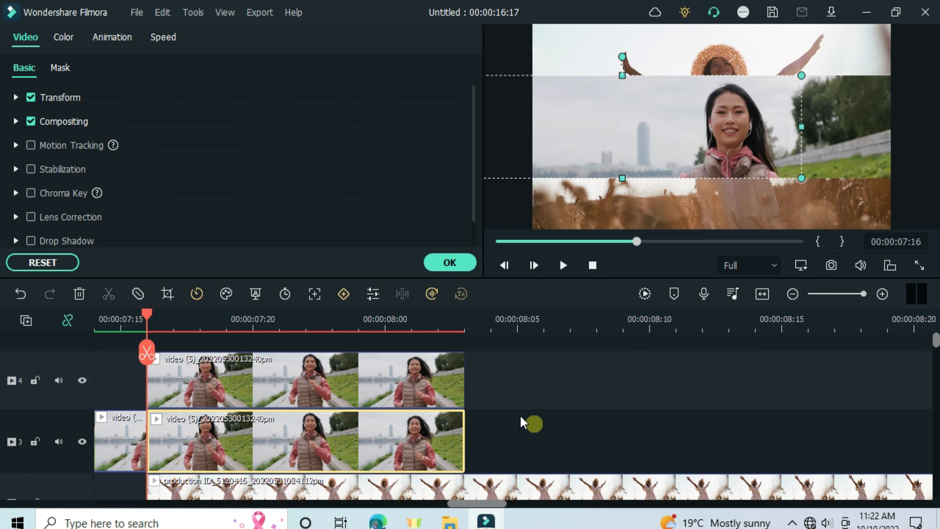
Place the track 4 piece in the upper half of the frame and the track 3 piece in the lower half.
left_click(452, 375)
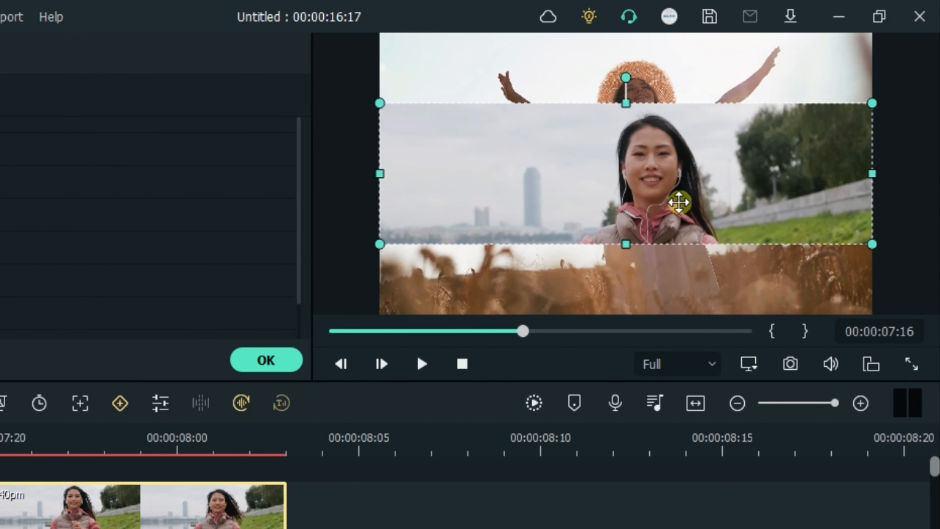
left_click_drag(682, 195, 685, 136)
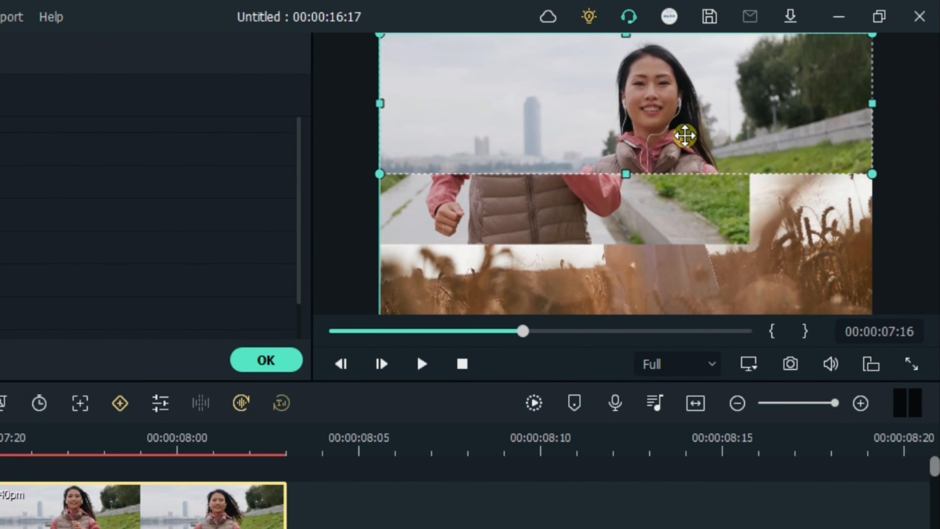
left_click(639, 205)
left_click_drag(621, 212, 739, 283)
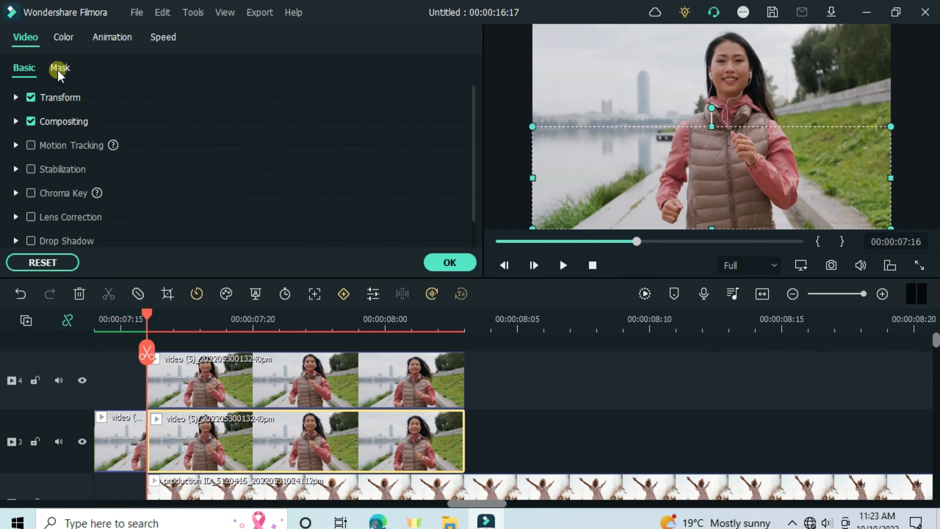
Apply a Single line mask to the track 3 piece, rotate it to 90°, and move its line to the piece's top edge.
left_click(59, 68)
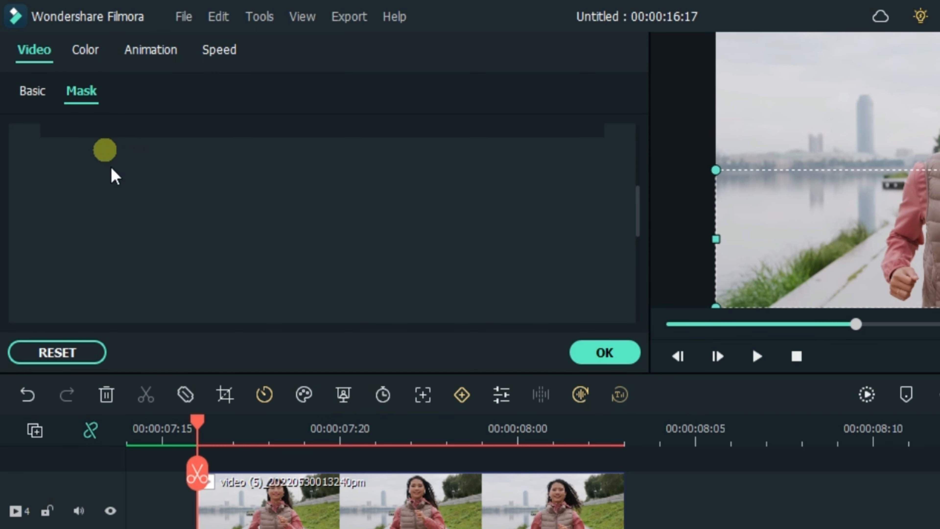
scroll(159, 274, "up", 3)
left_click(198, 280)
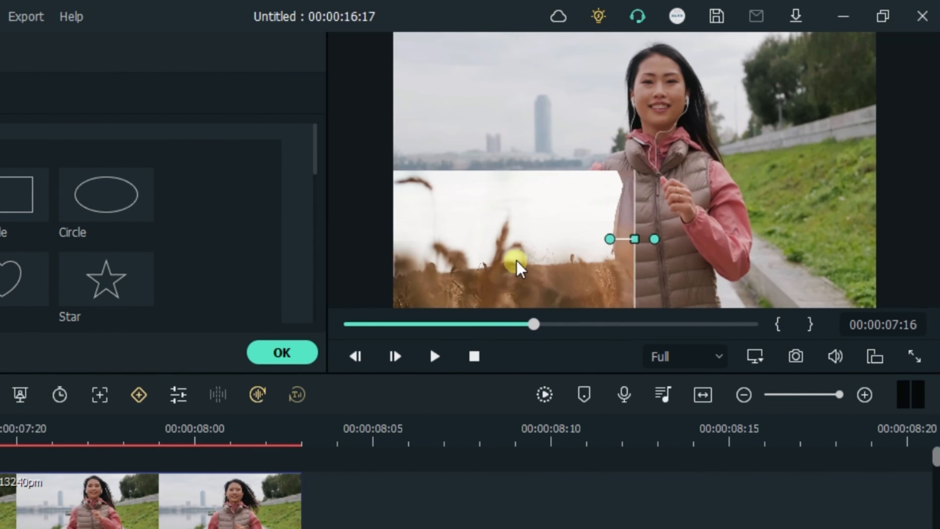
left_click_drag(610, 237, 636, 203)
left_click_drag(637, 240, 638, 169)
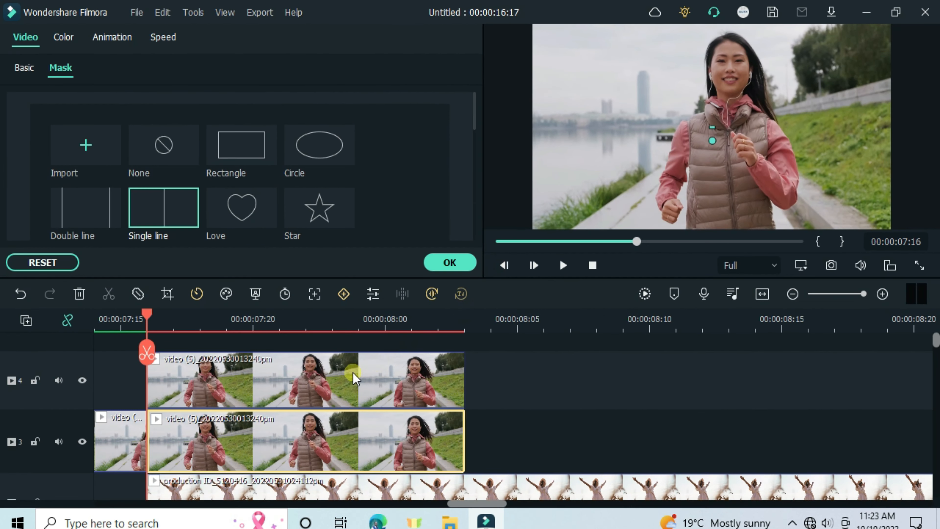
Apply a Single line mask to the track 4 piece, rotate it to horizontal, and move its line to the piece's bottom edge.
left_click(352, 373)
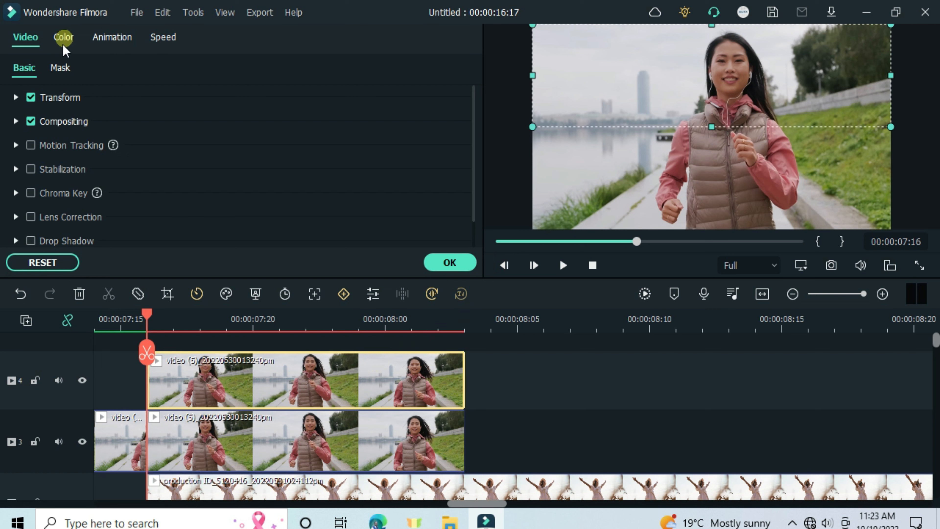
left_click(61, 69)
left_click(170, 200)
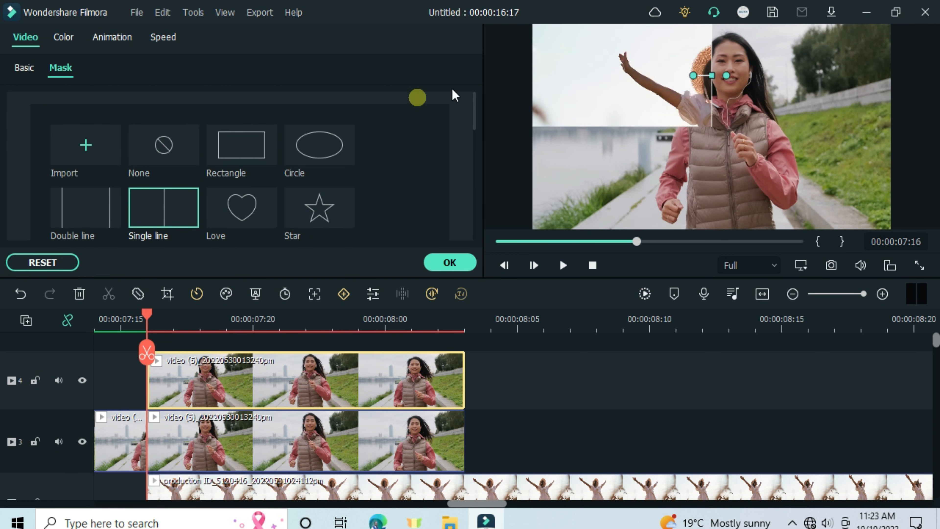
left_click_drag(691, 76, 714, 203)
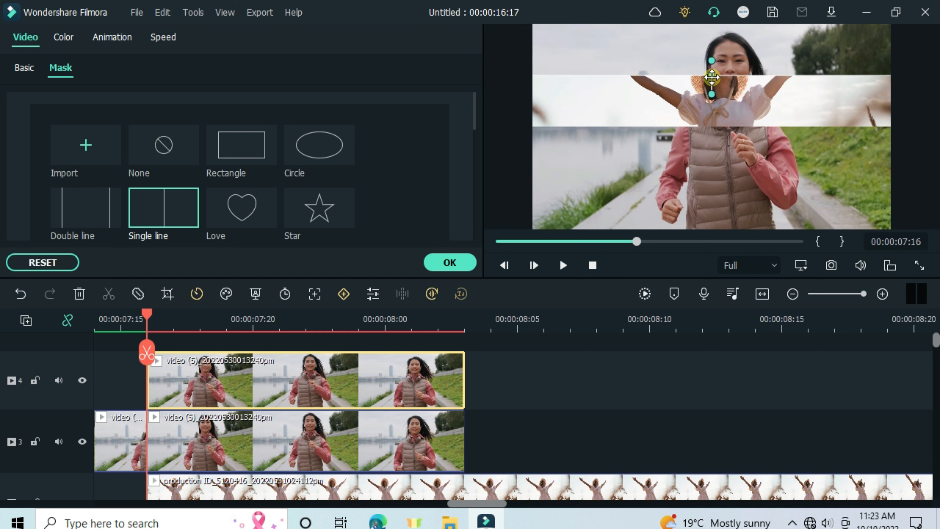
left_click_drag(711, 77, 719, 131)
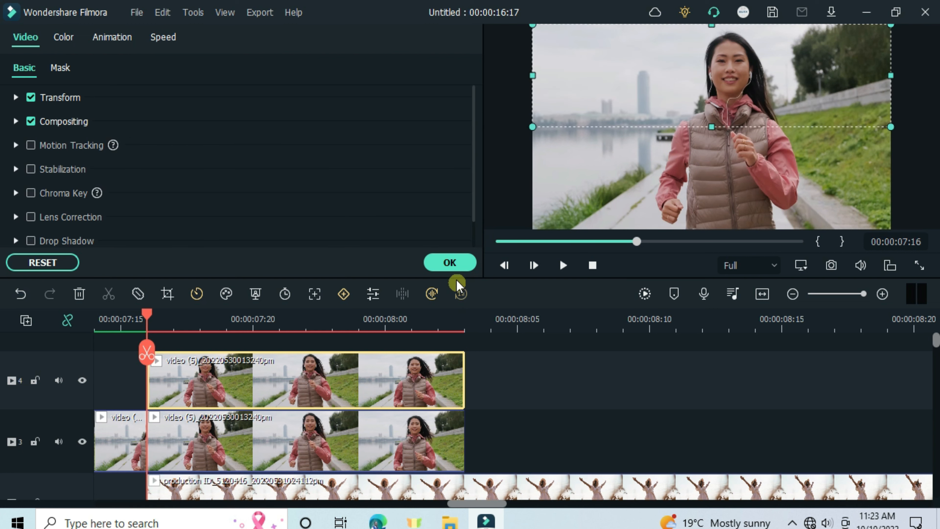
Add starting mask keyframes at 00:00:07:16 to the jogging pieces on tracks 4 and 3.
left_click(60, 67)
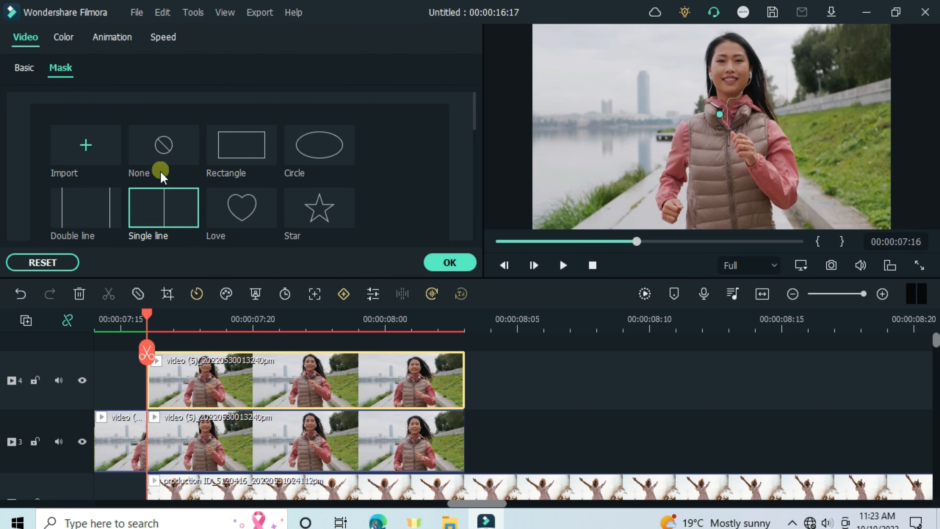
scroll(162, 174, "down", 3)
left_click(152, 213)
left_click(196, 422)
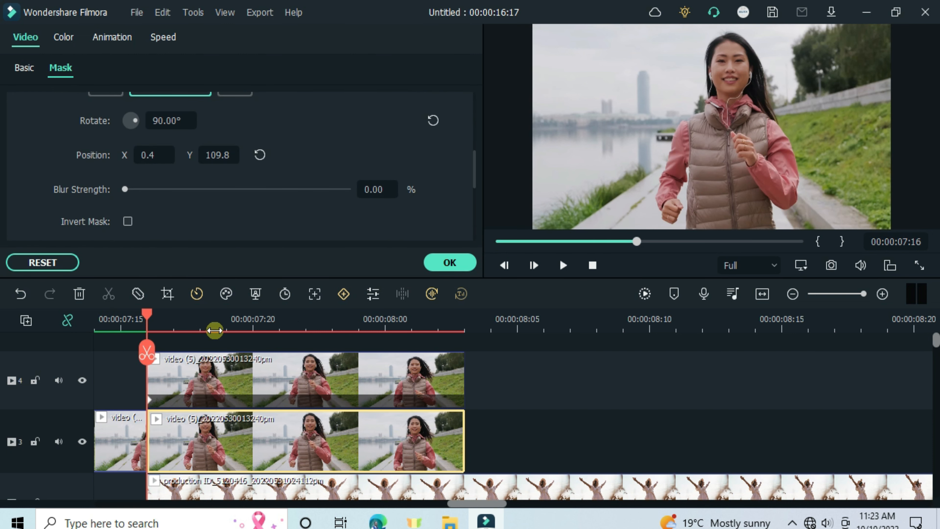
scroll(225, 223, "up", 3)
left_click(178, 173)
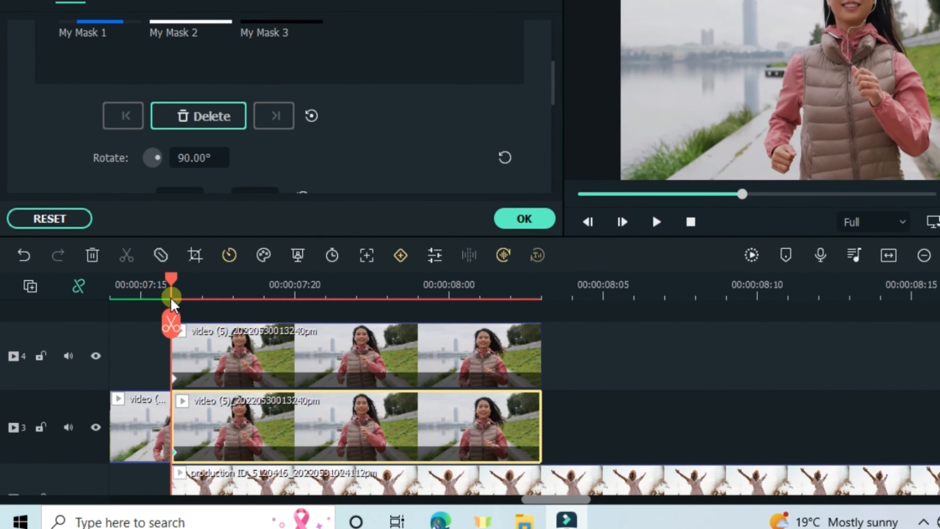
At 00:00:07:20, set the mask's Y position to -35 on the track 3 jogging piece.
key("Right")
key("Right")
key("Right")
key("Right")
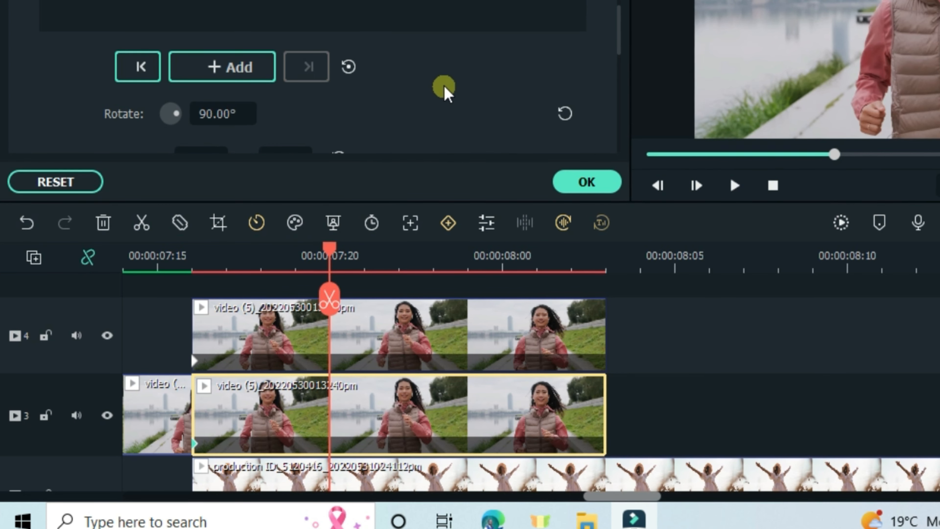
scroll(445, 91, "down", 2)
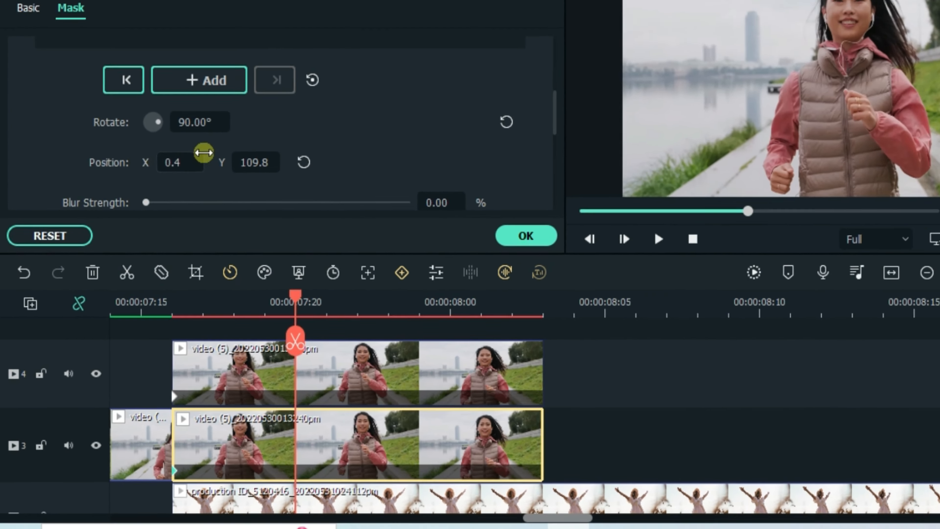
left_click(278, 99)
type("-")
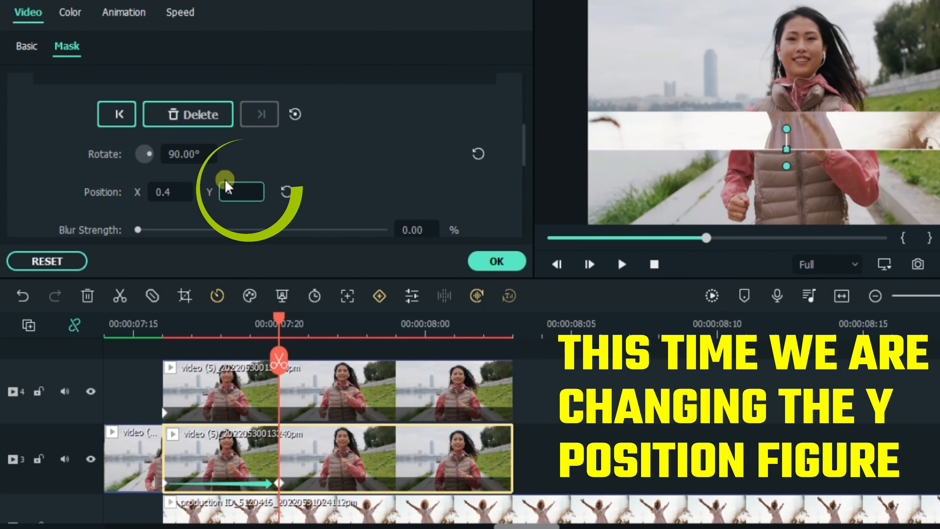
type("35")
key("Return")
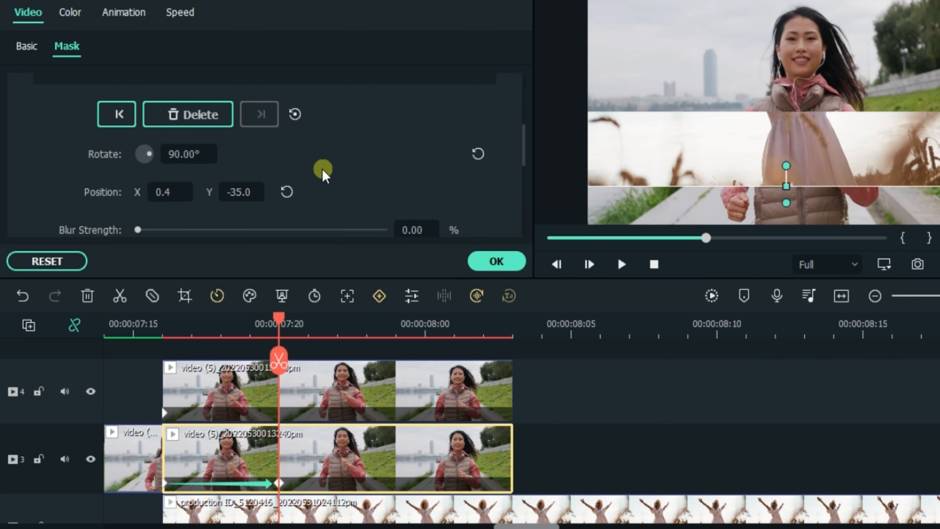
Set the mask's Y position to 35 on the track 4 jogging piece at 00:00:07:20.
left_click(304, 389)
left_click(70, 46)
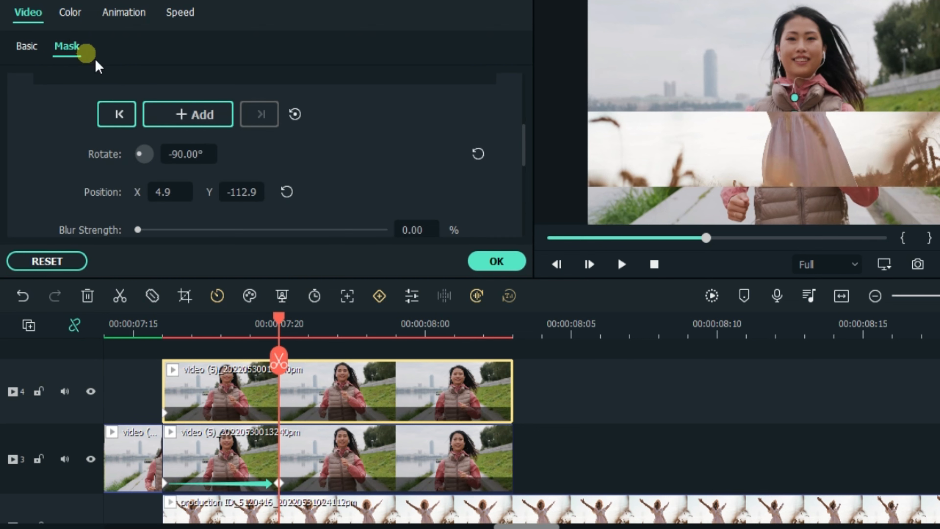
left_click(242, 192)
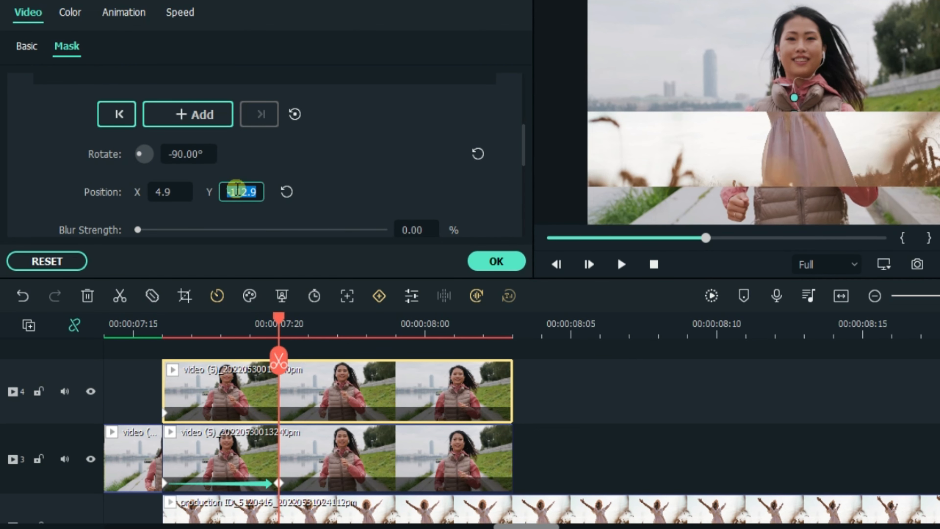
type("35")
key("Return")
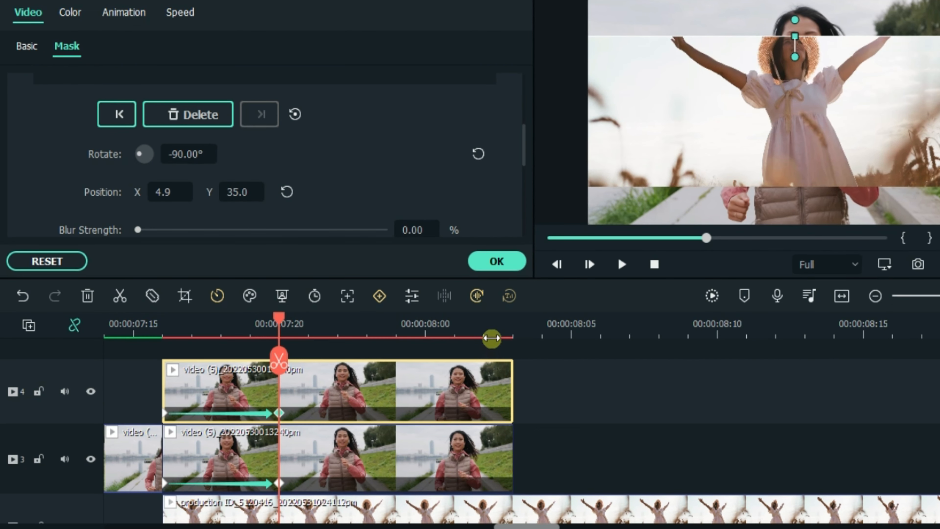
At 00:00:08:02, set the mask's Y position to 109 on the track 4 jogging piece.
left_click(483, 335)
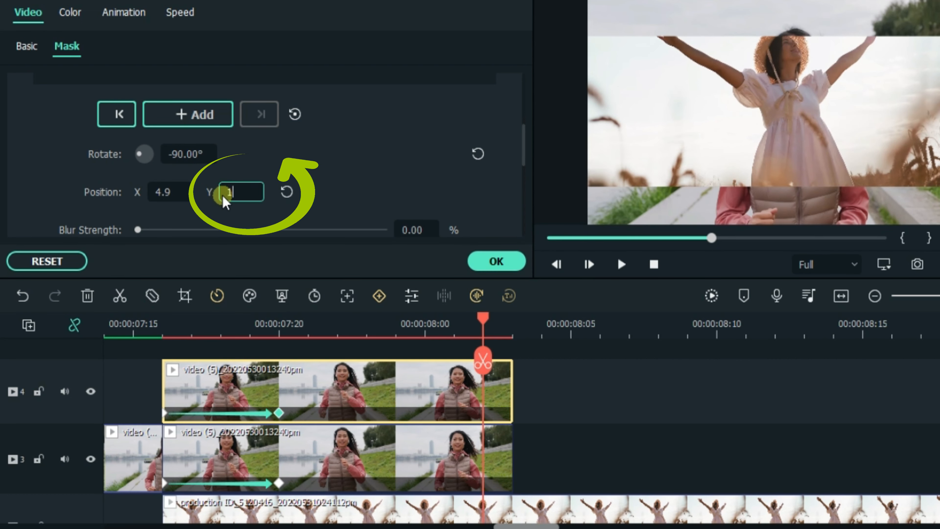
type("109")
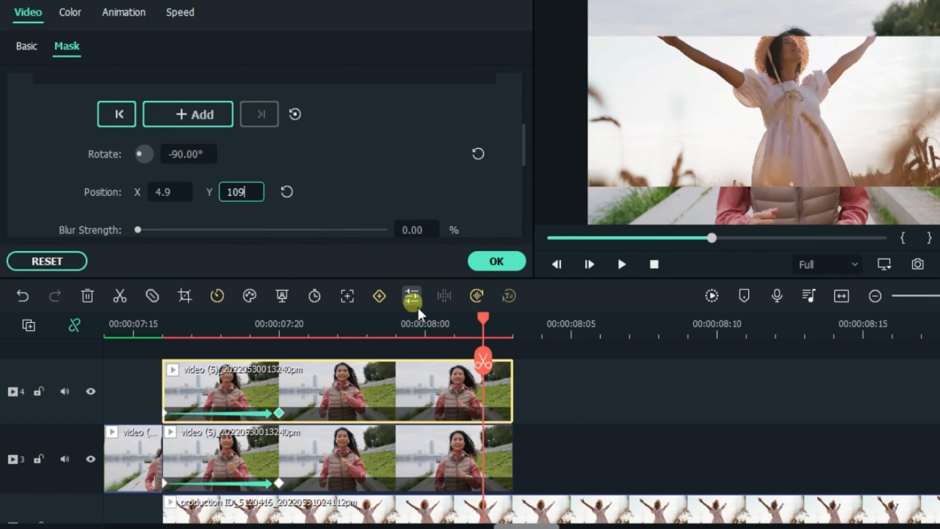
left_click(330, 177)
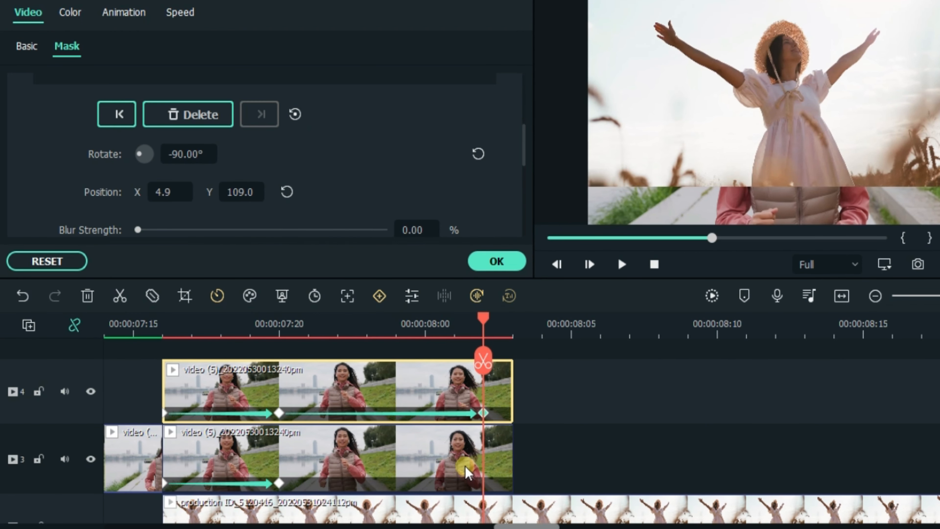
Set the mask's Y position to -109 on the track 3 jogging piece at 00:00:08:02.
left_click(454, 435)
double_click(237, 192)
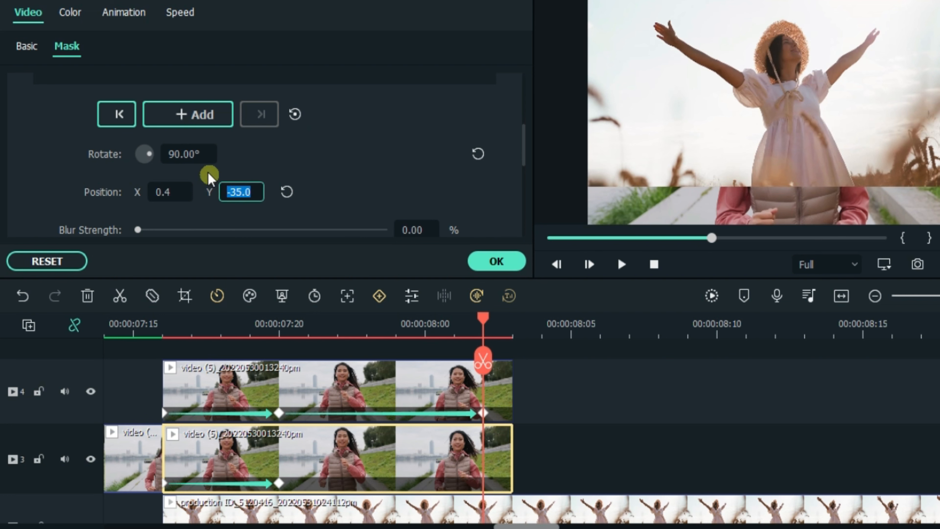
type("-109")
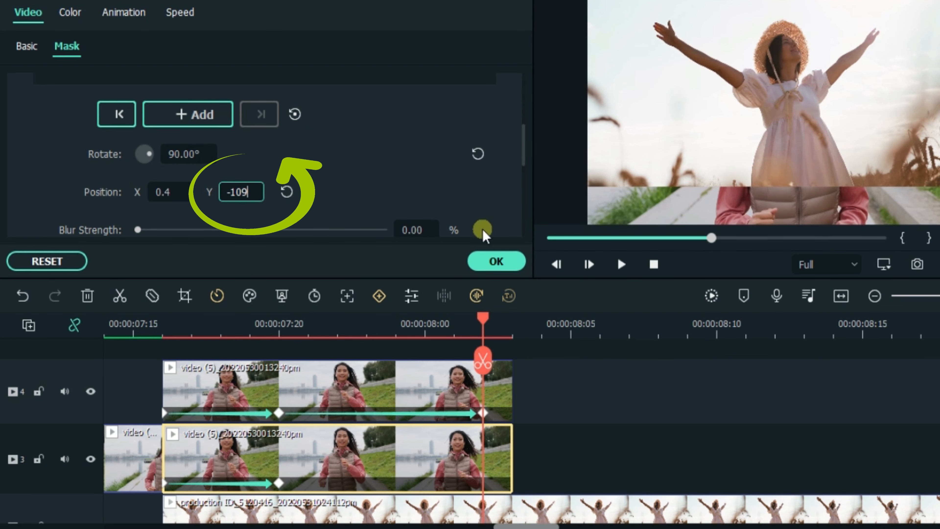
left_click(493, 260)
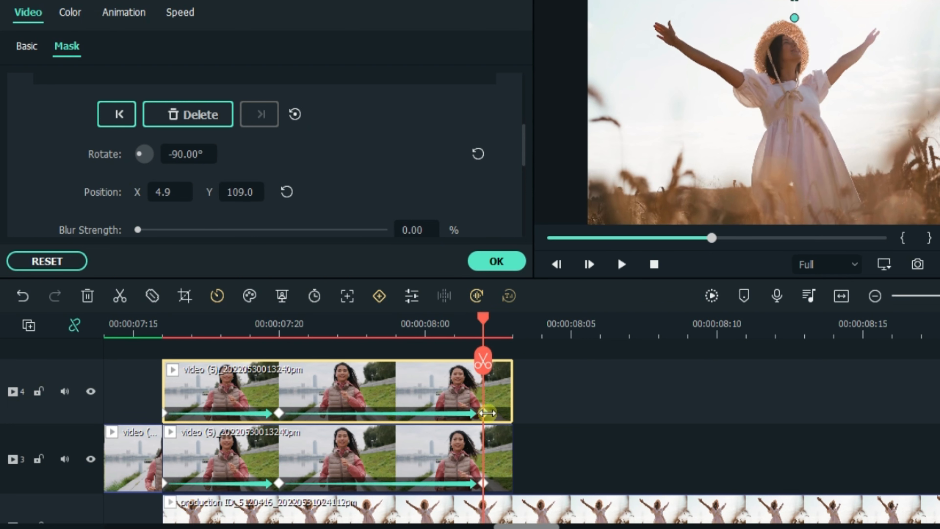
Move the last mask keyframes of the jogging pieces on tracks 4 and 3 to the ends of the clips.
left_click_drag(487, 413, 525, 415)
left_click_drag(482, 482, 525, 481)
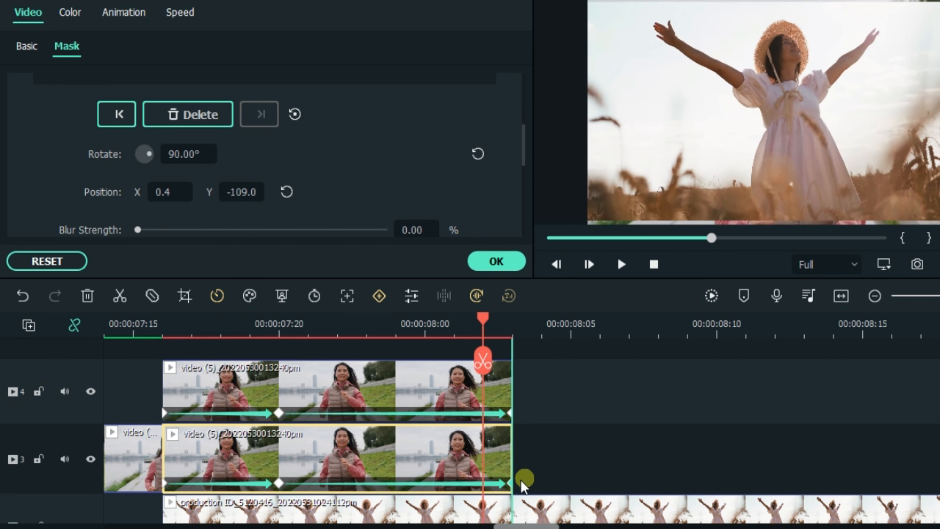
left_click(512, 483)
Render the timeline preview for smooth playback of the split transition.
left_click_drag(579, 321, 403, 382)
left_click(711, 296)
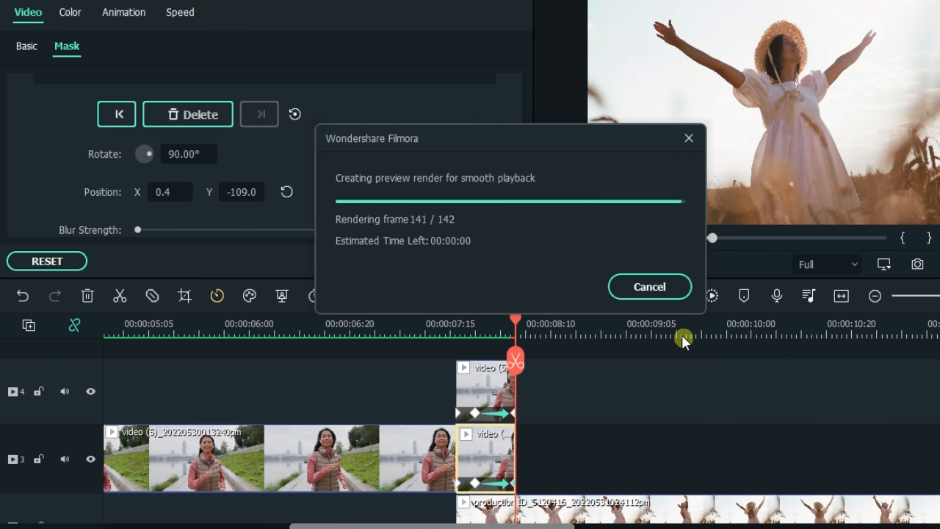